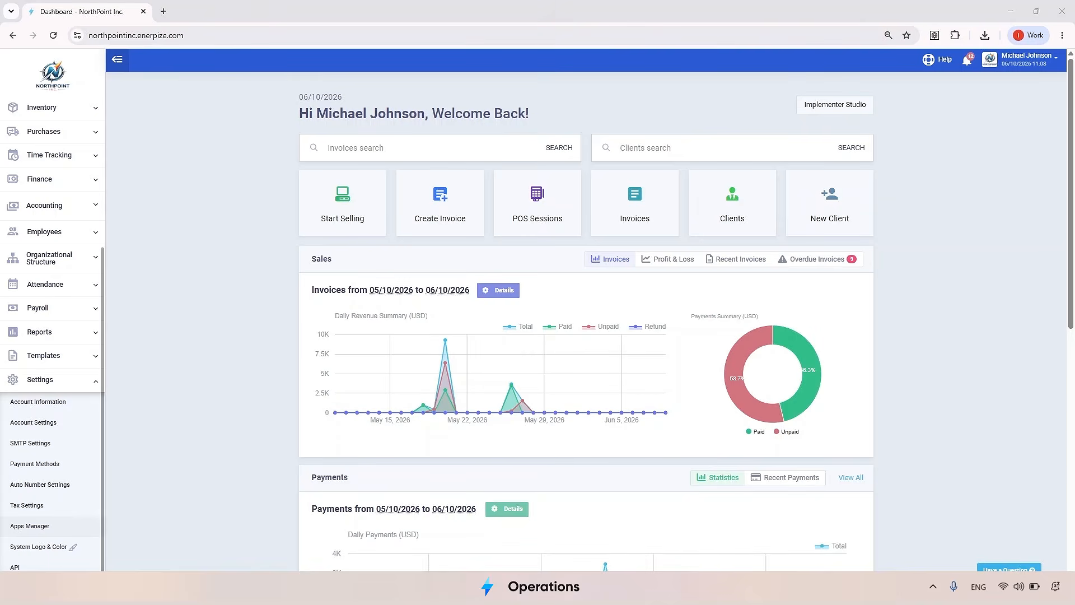
Open the apps manager, check that the Operation Management apps are activated, and save the app configuration
click(52, 527)
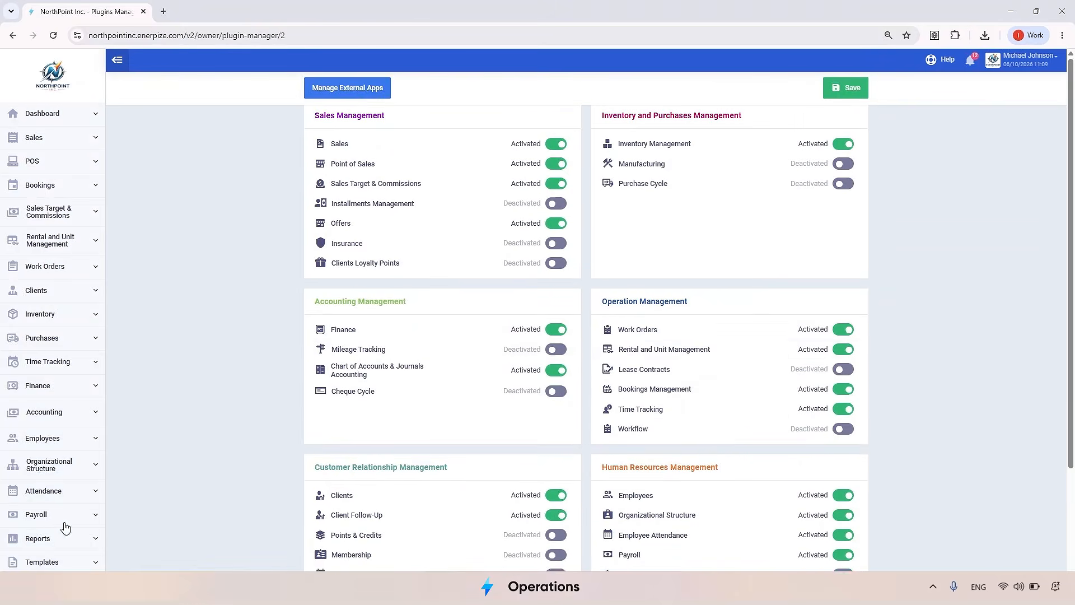
scroll(747, 318, down, 2)
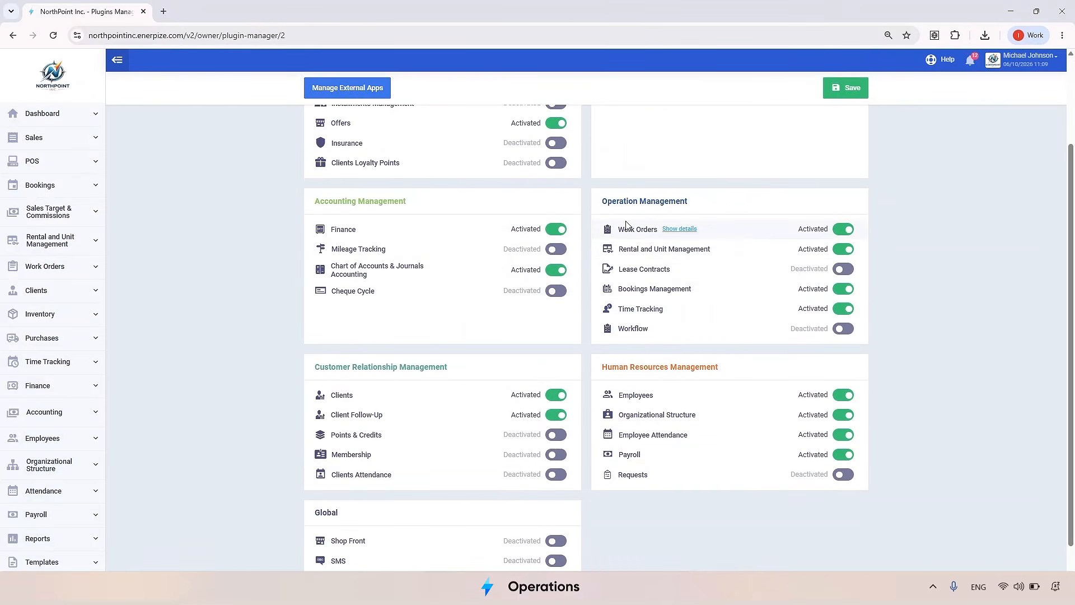
click(846, 87)
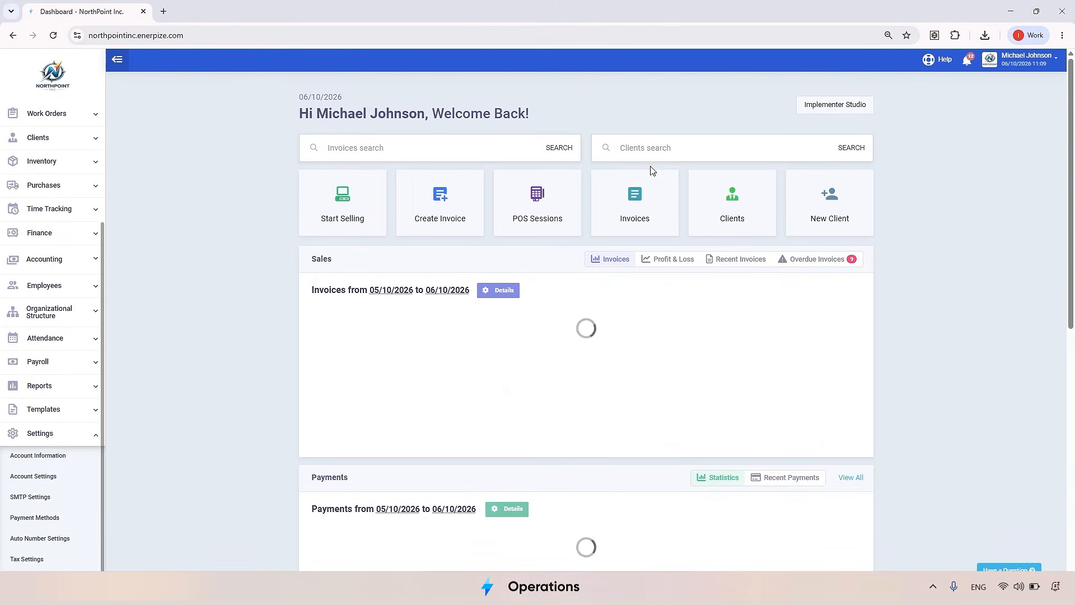
Open the time tracking settings and view the Projects section
click(74, 210)
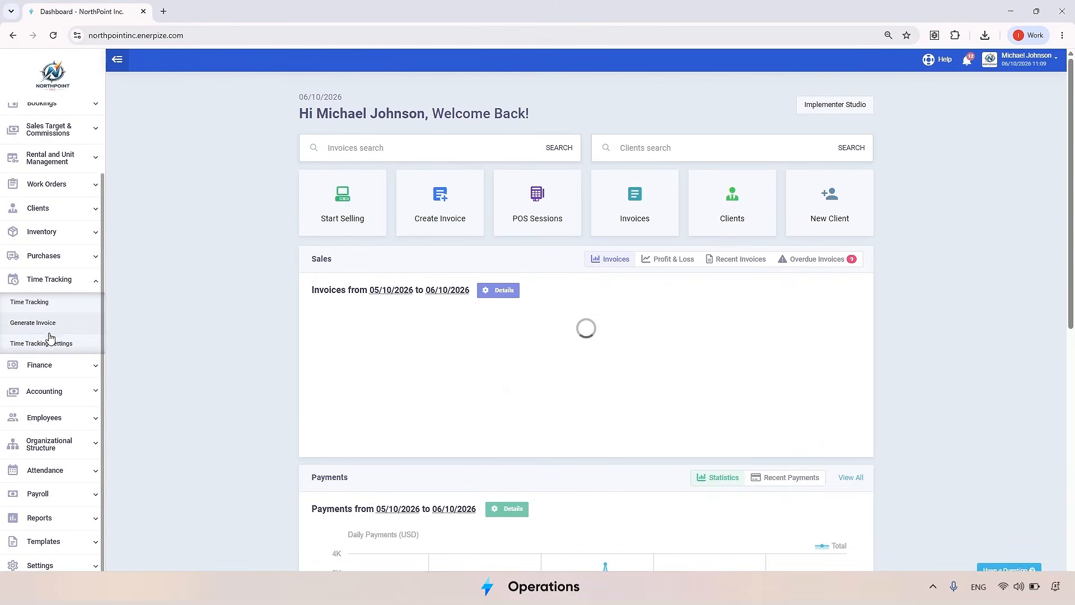
click(50, 344)
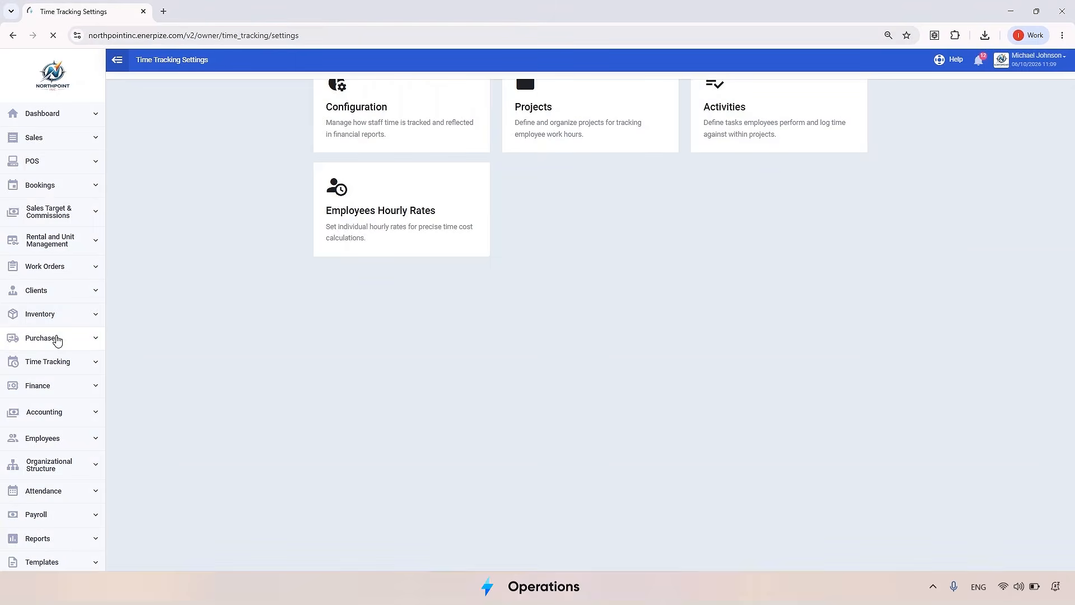
click(600, 172)
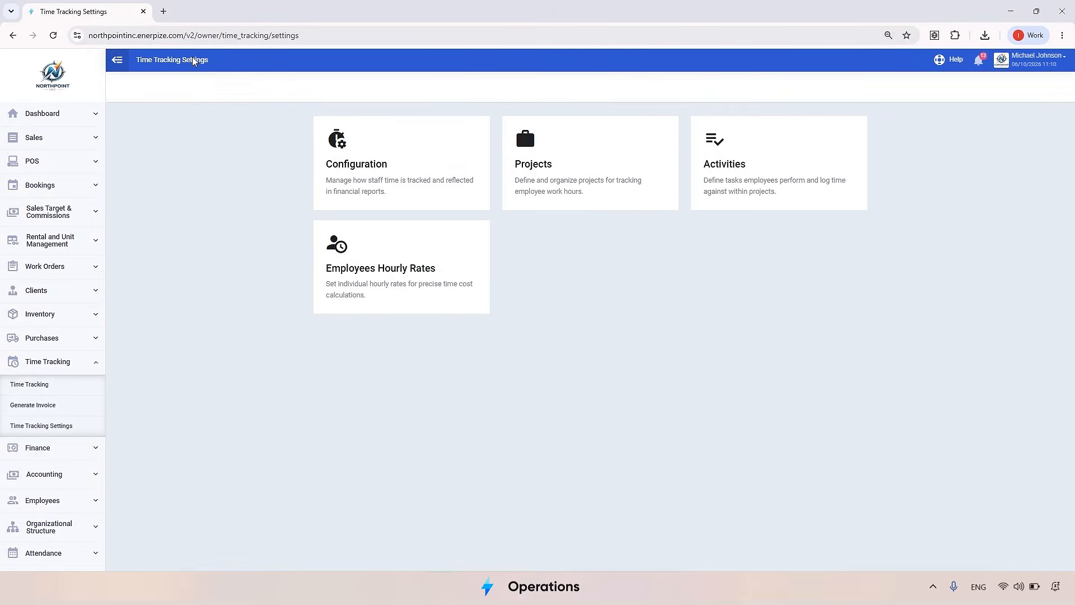
Add a blank row to the time tracking activities and return to the settings without saving it
click(749, 162)
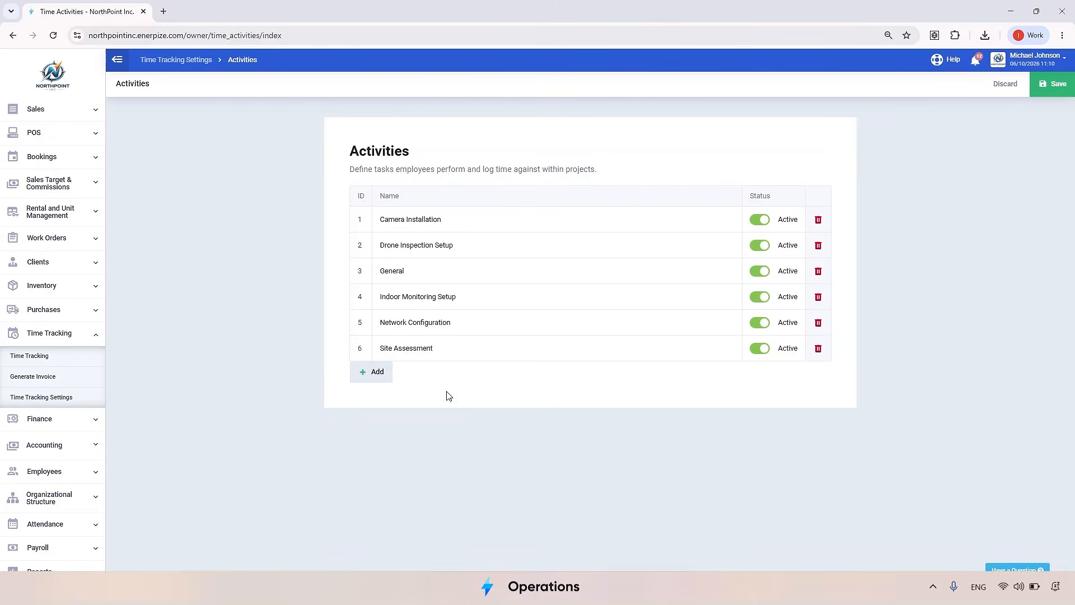
click(372, 373)
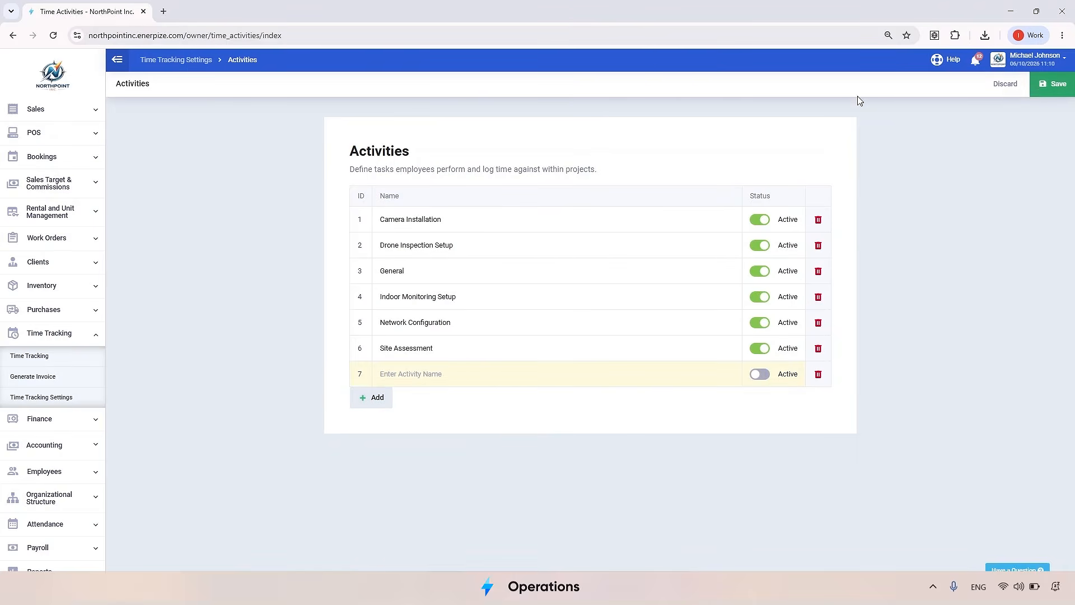
click(189, 60)
click(588, 111)
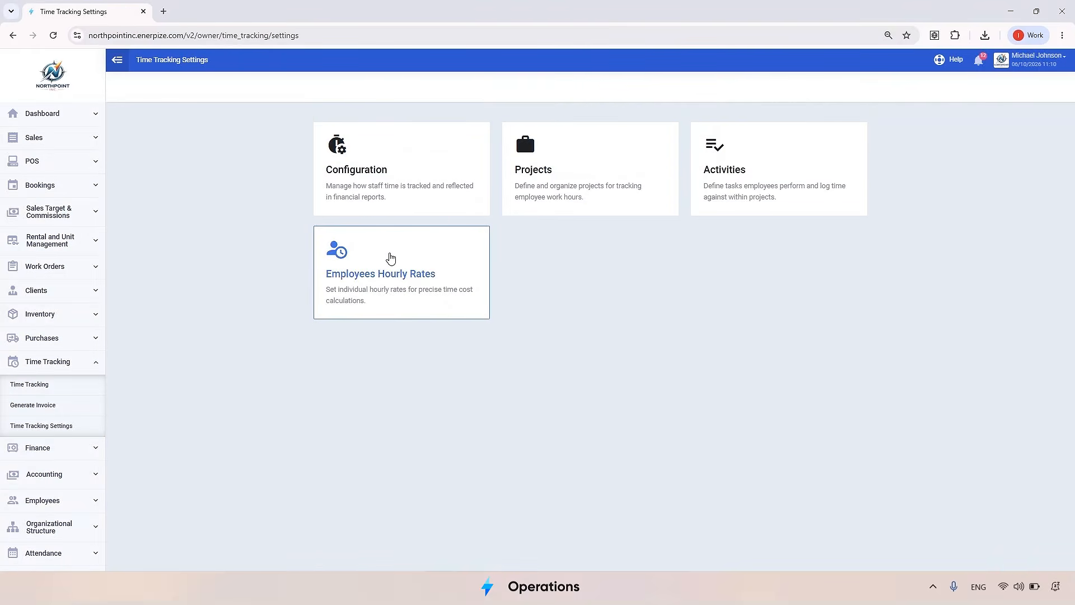
Open the form for a new employee hourly rate and examine its employee and hourly rate fields
click(390, 258)
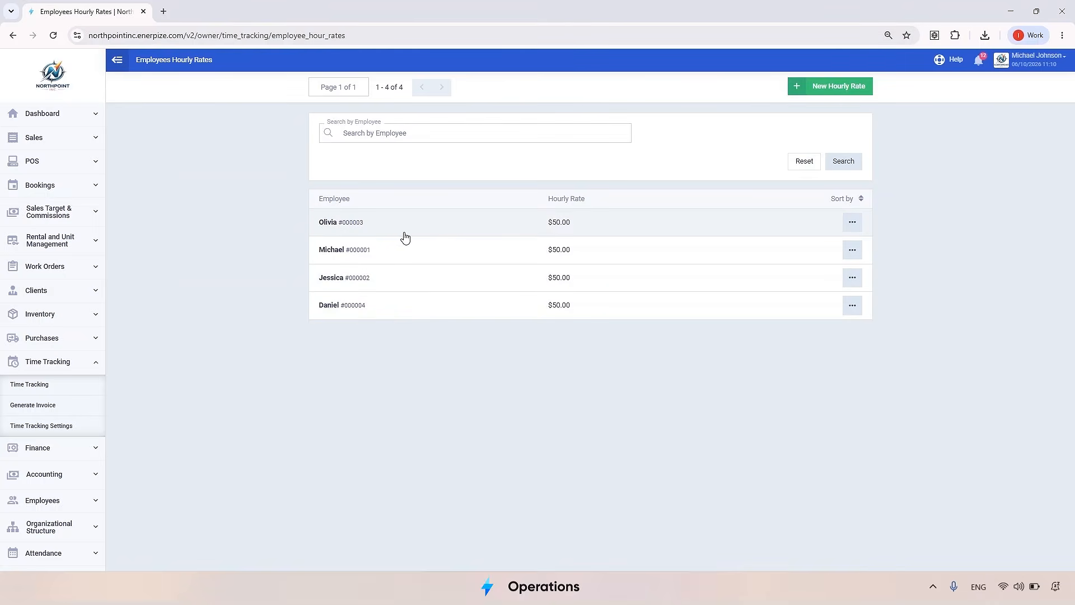
click(827, 86)
click(451, 171)
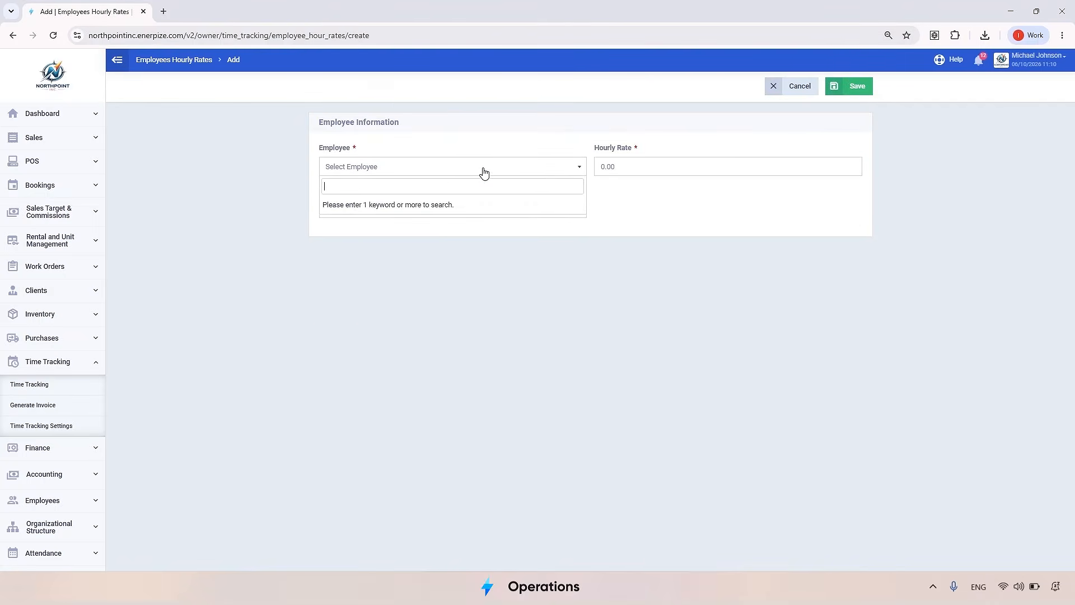
click(632, 168)
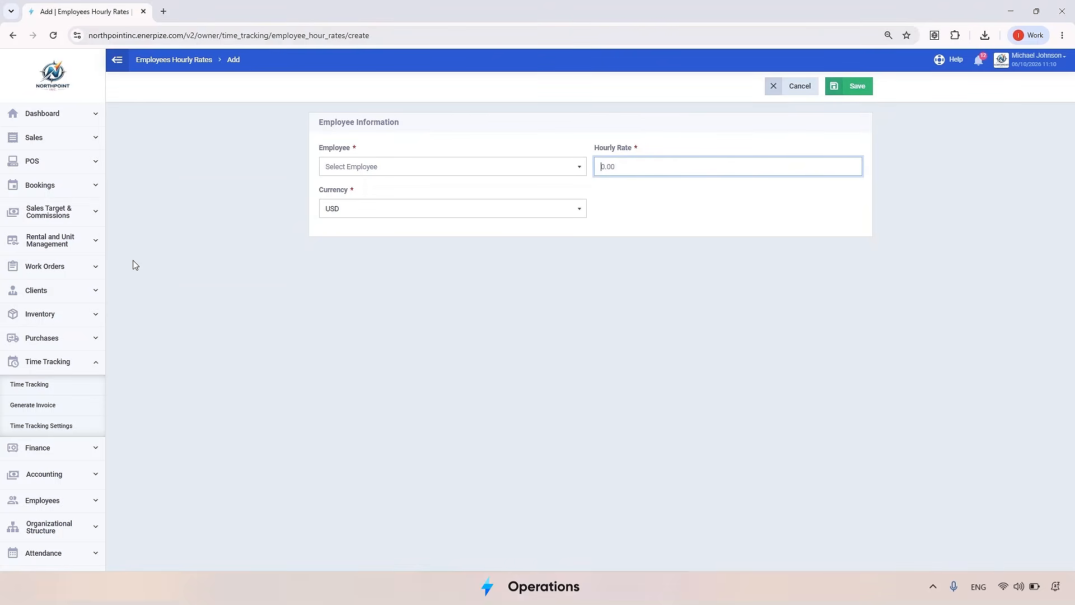
View the work order configuration with its numbering, budget tracking and sharing options, and return to the work order settings overview
click(84, 267)
click(52, 335)
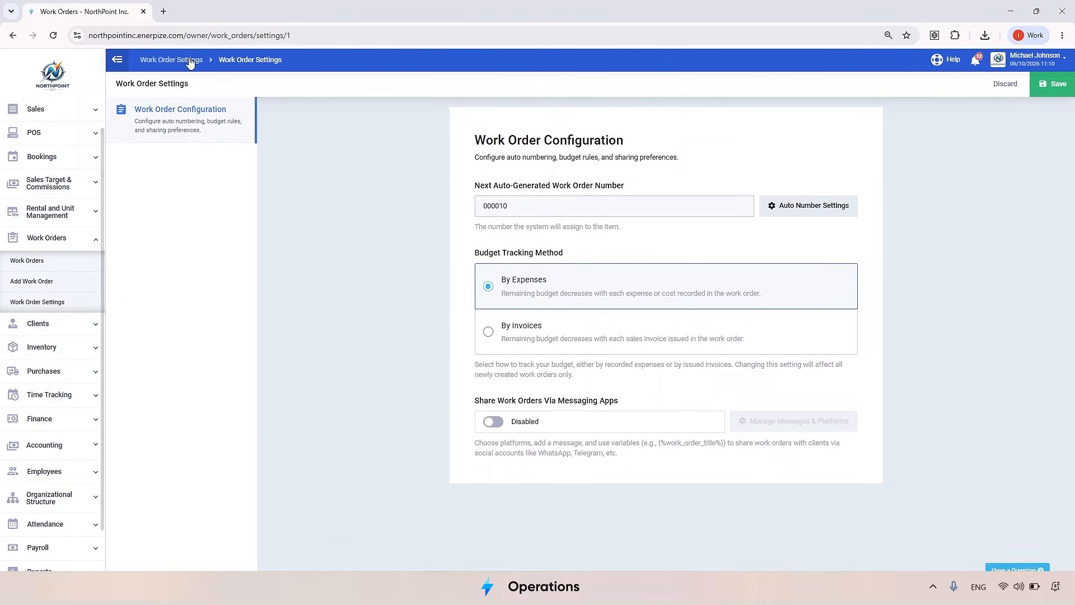
click(191, 61)
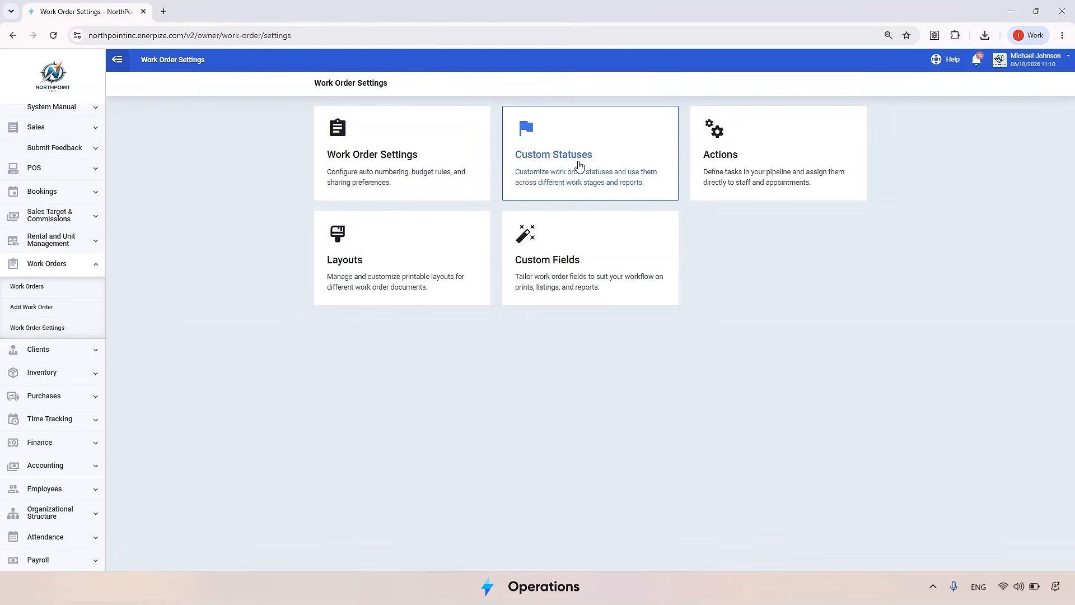
Add a custom work order status named On Hold with type Open and a dark gray color, and save the statuses
click(579, 165)
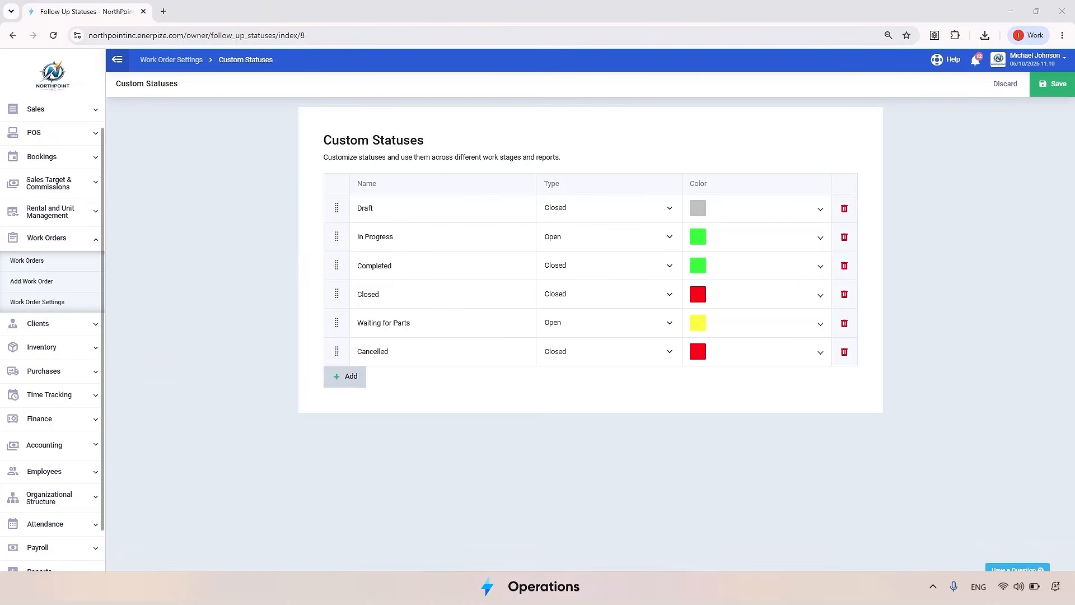
click(346, 376)
text(On Hold)
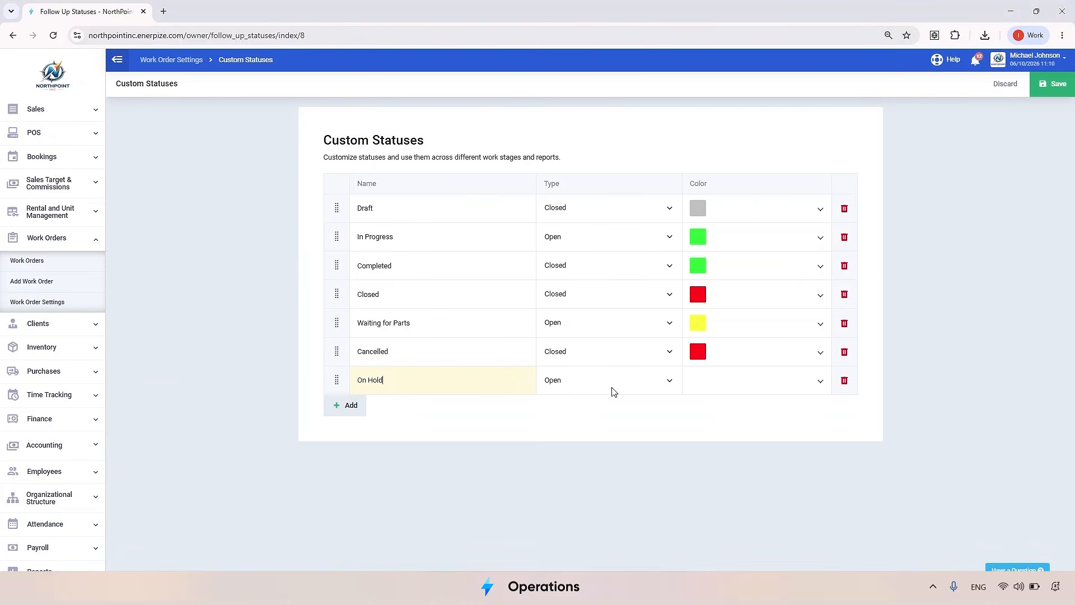
click(720, 389)
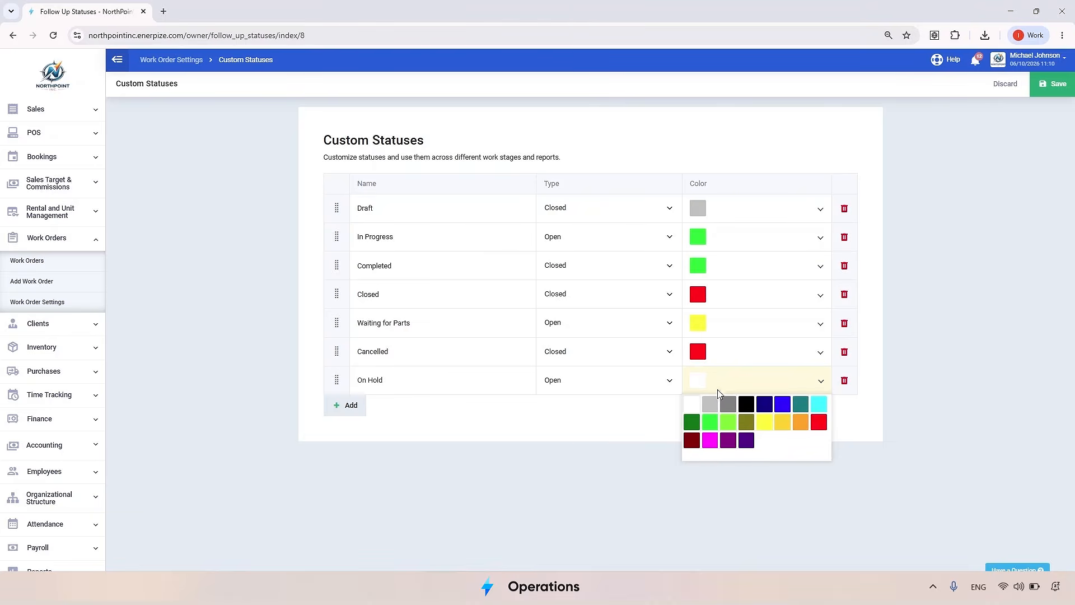
click(728, 404)
click(1049, 83)
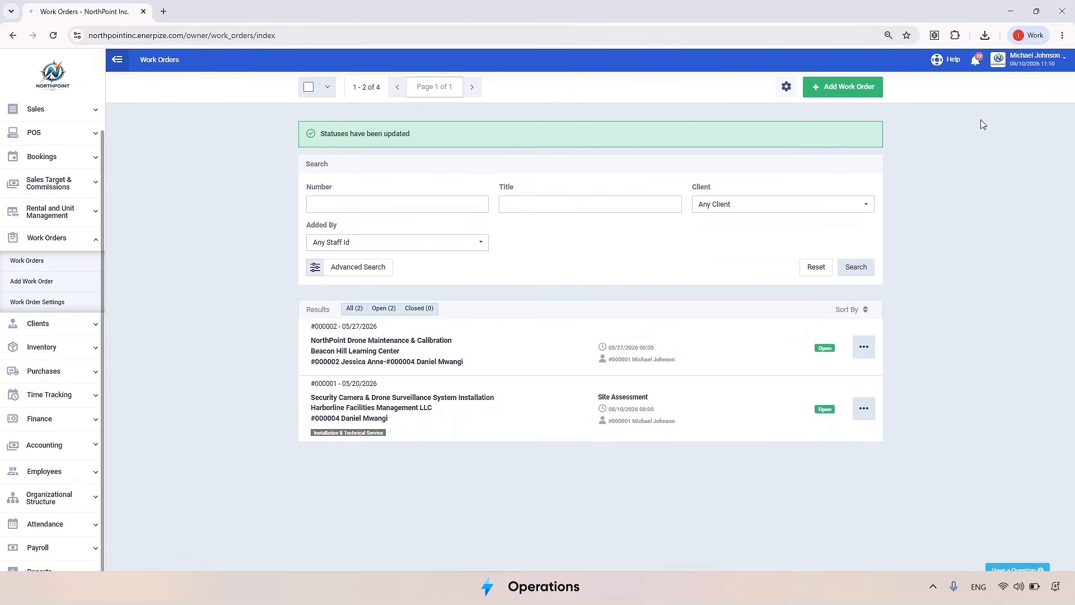
View the work order actions list and the custom fields form in the work order settings
click(48, 302)
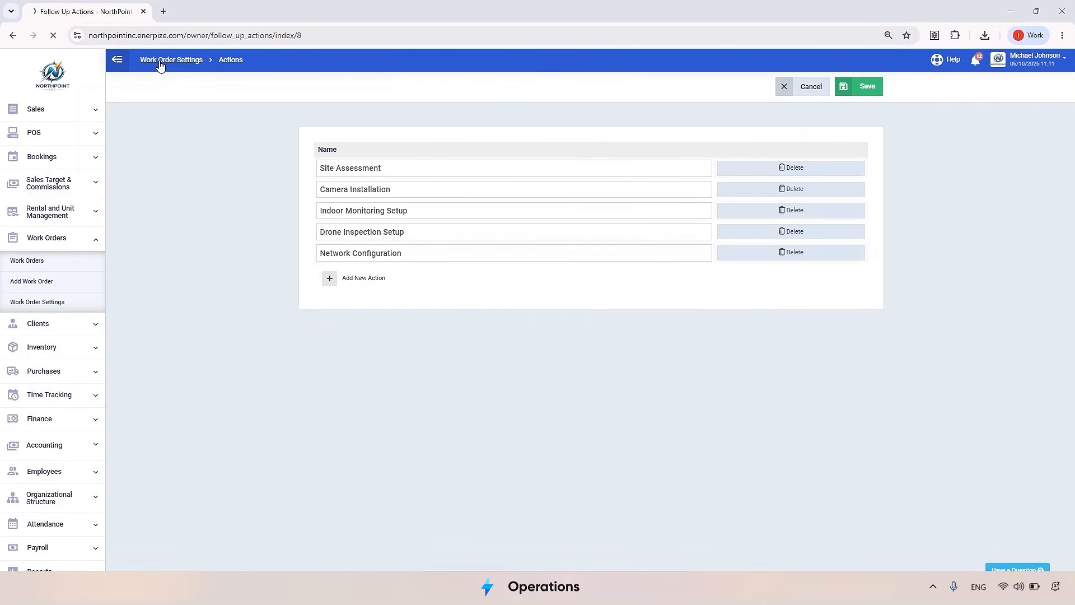
click(162, 61)
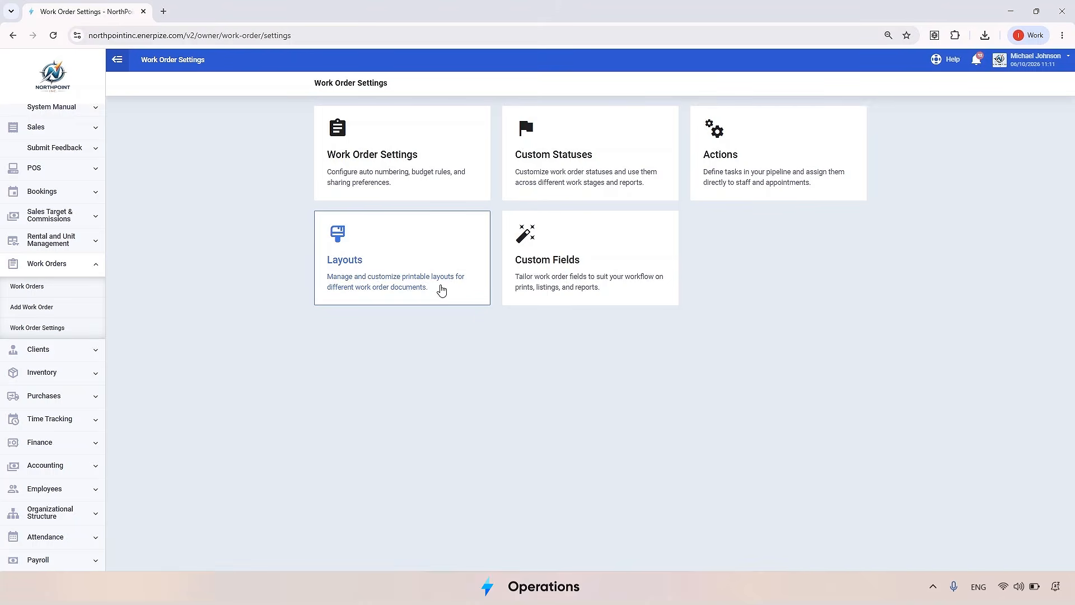
click(611, 294)
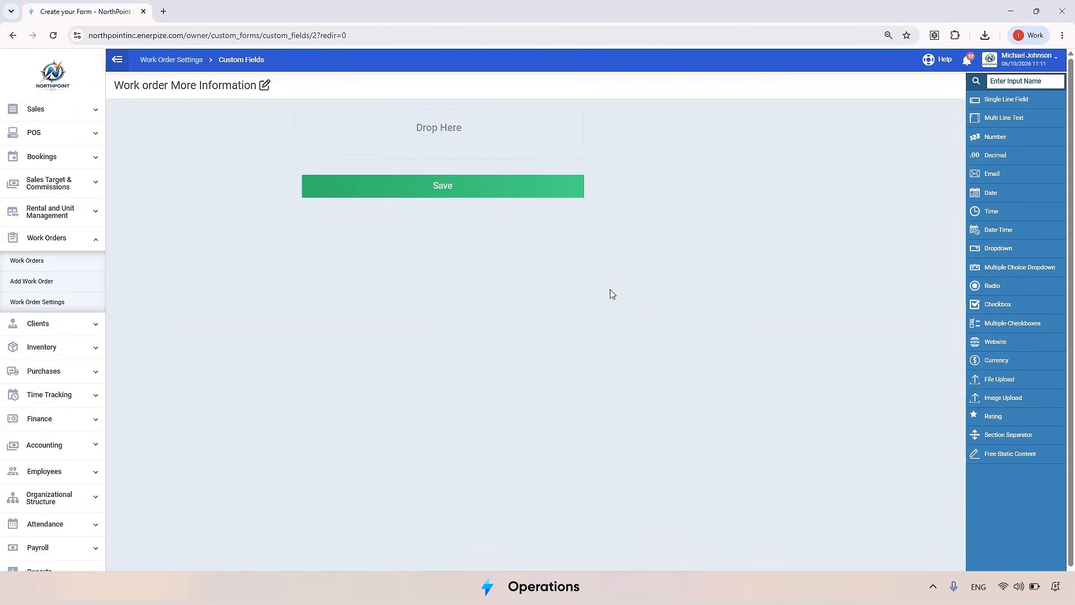
Start a new work order titled NorthPoint Retail Display Installation, enter its order number, and set the finish date to 06/30/2026
click(62, 262)
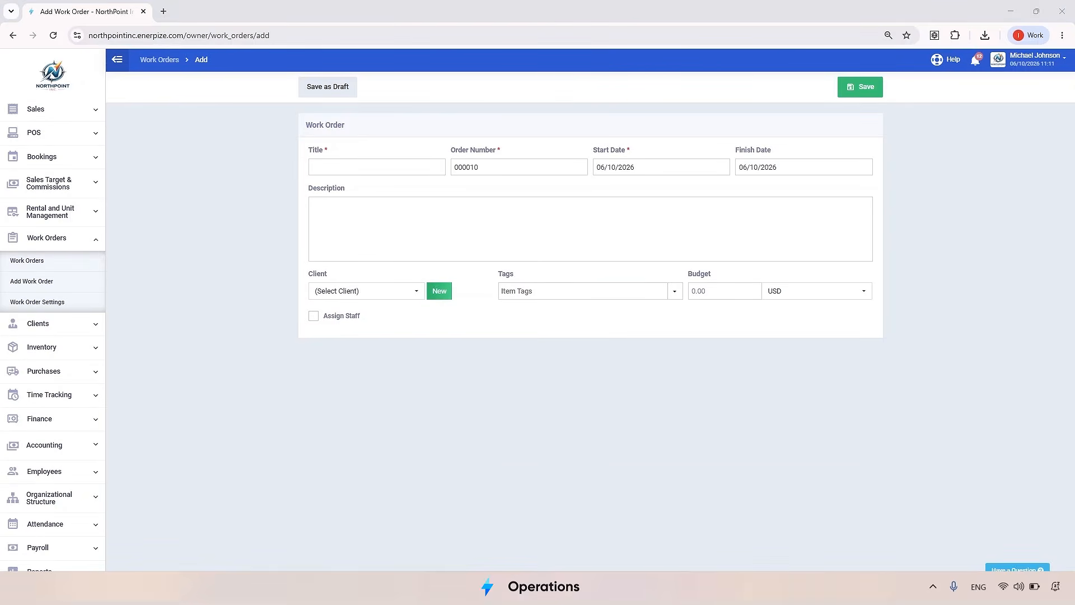
text(NorthPoint Retail Display Installation)
click(505, 163)
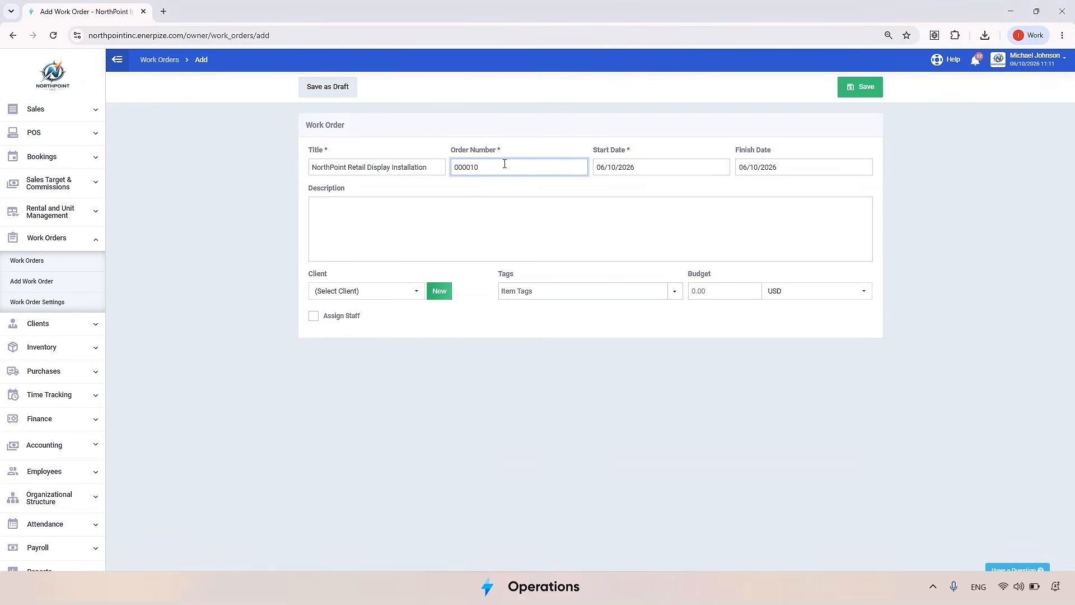
click(643, 165)
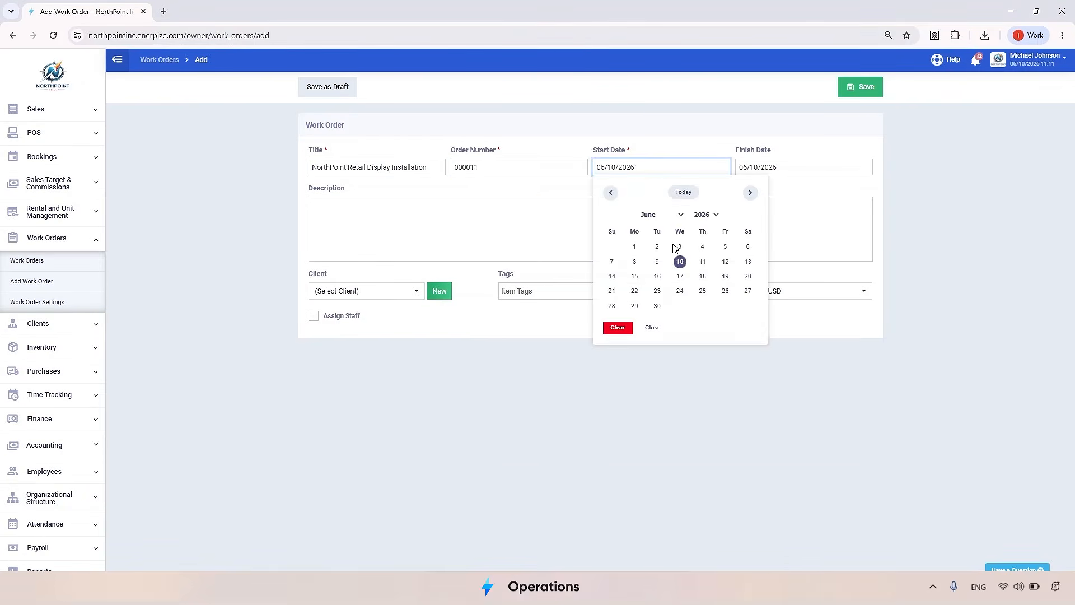
click(777, 168)
click(799, 305)
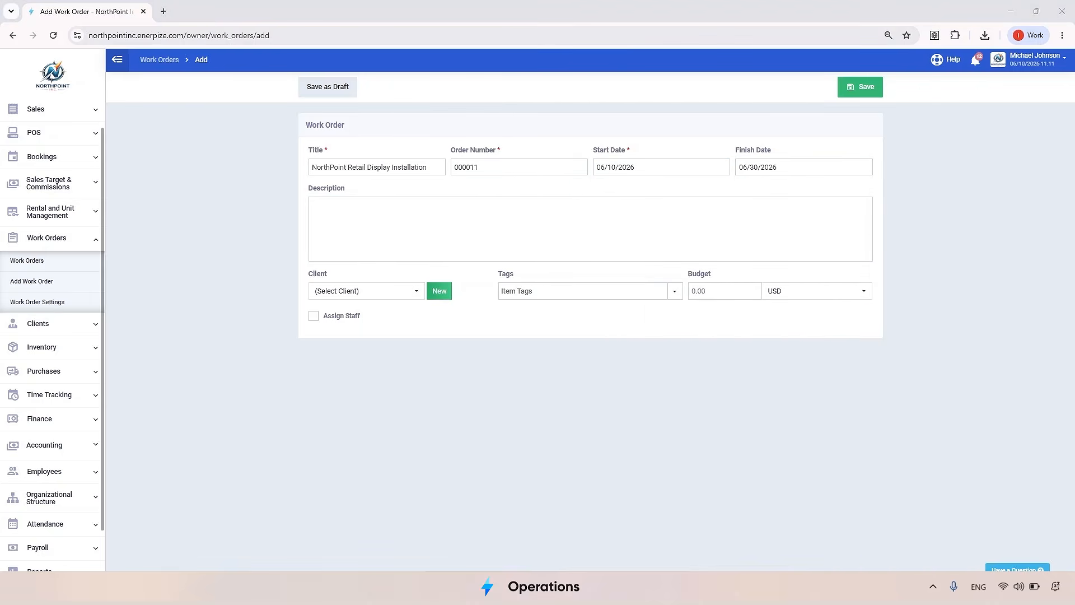
Describe the work order as design, assembly, and installation of promotional display stands and digital signage for NorthPoint products, and select the client
click(357, 215)
text(Design, assembly, and installation of promotional display stands and digital signage for NorthPoint cameras, drones, and audio products across partner retail stores. Includes transportation, setup, branding materials, and quality inspection.)
click(390, 291)
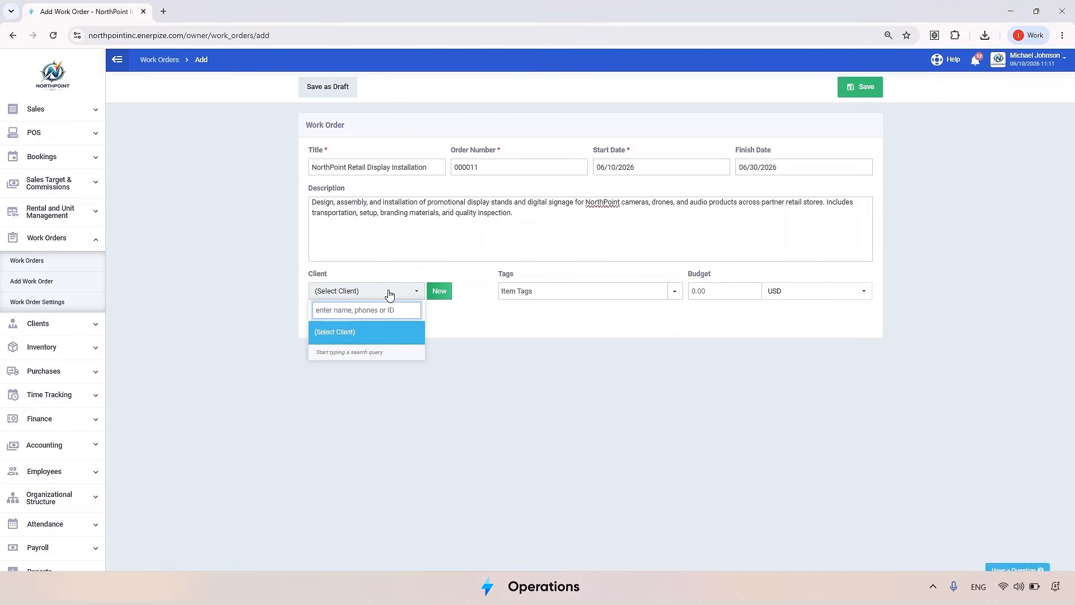
text(e)
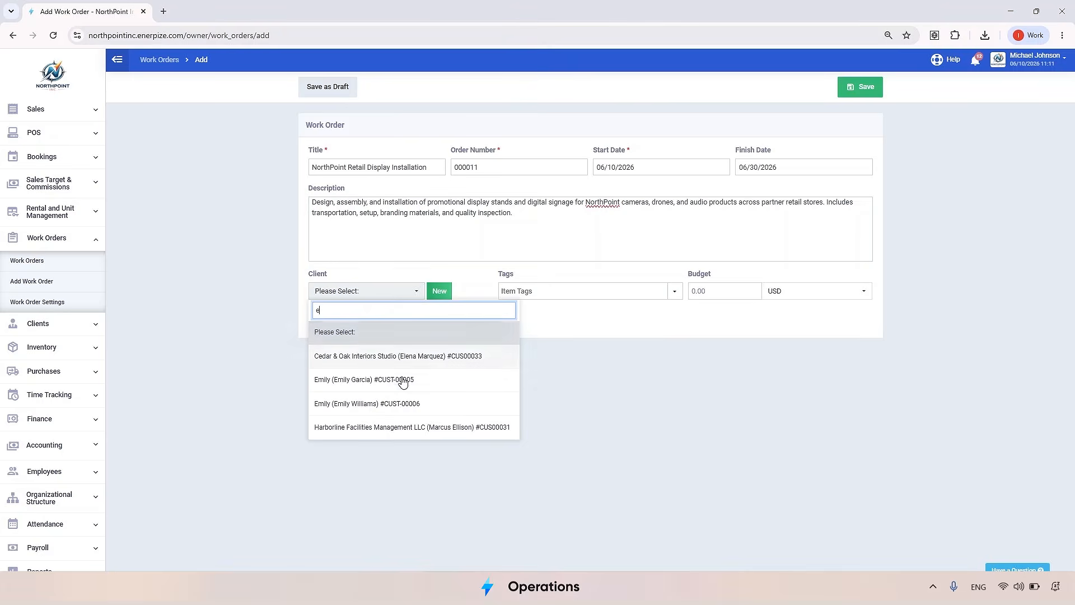
click(401, 381)
Look through the available item tags and set the work order's budget to 32000, keeping USD as the currency
click(549, 292)
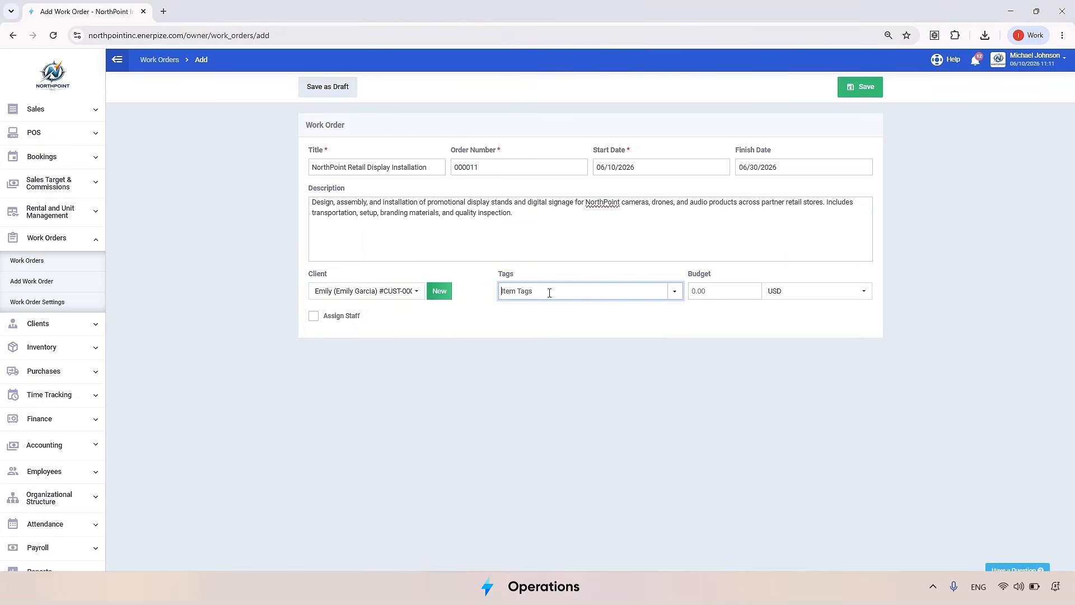
click(675, 291)
scroll(660, 336, down, 5)
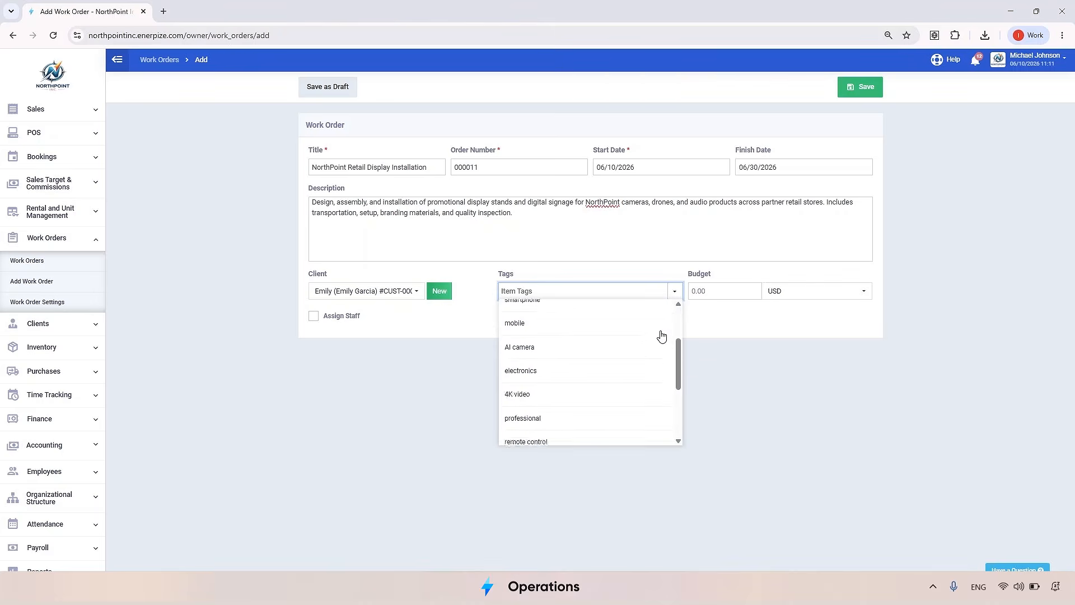
click(723, 291)
text(32000)
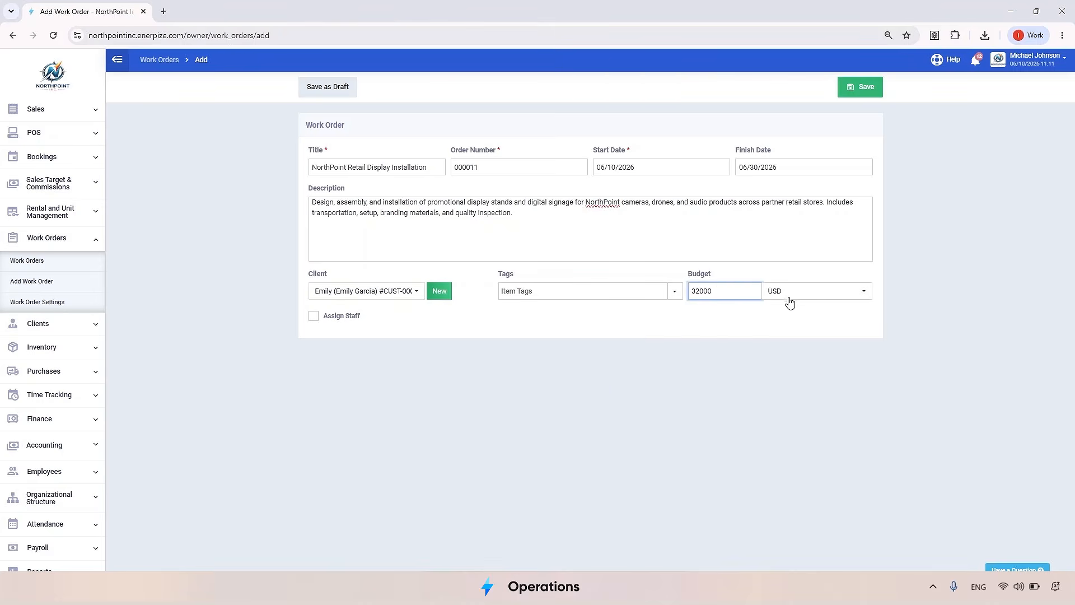
click(862, 292)
scroll(834, 354, down, 7)
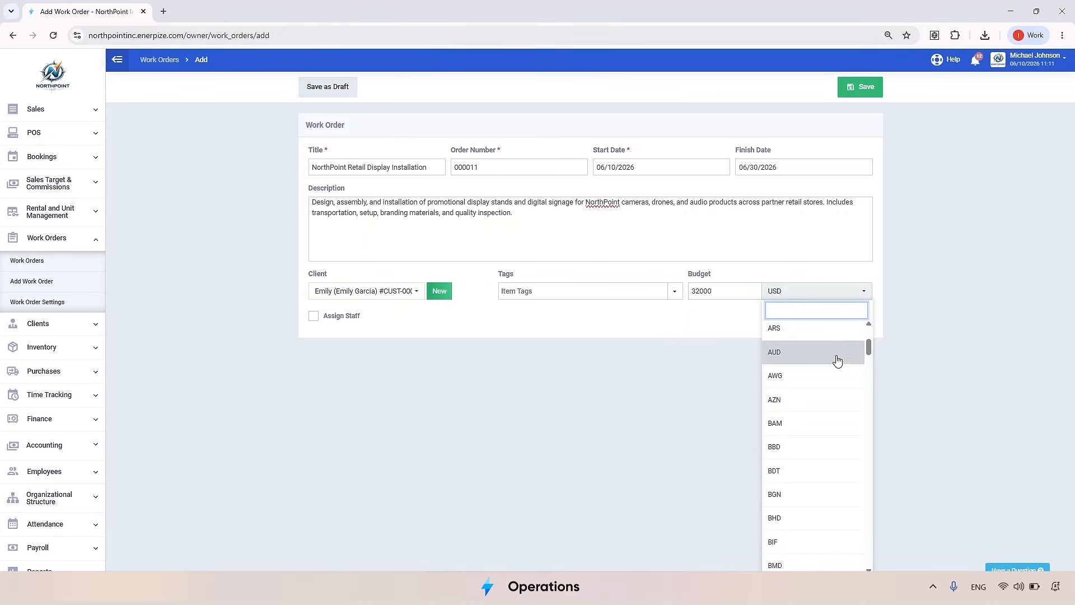
click(679, 344)
Assign all four listed employees, without the owner, as staff on the work order and save it
click(331, 317)
click(381, 340)
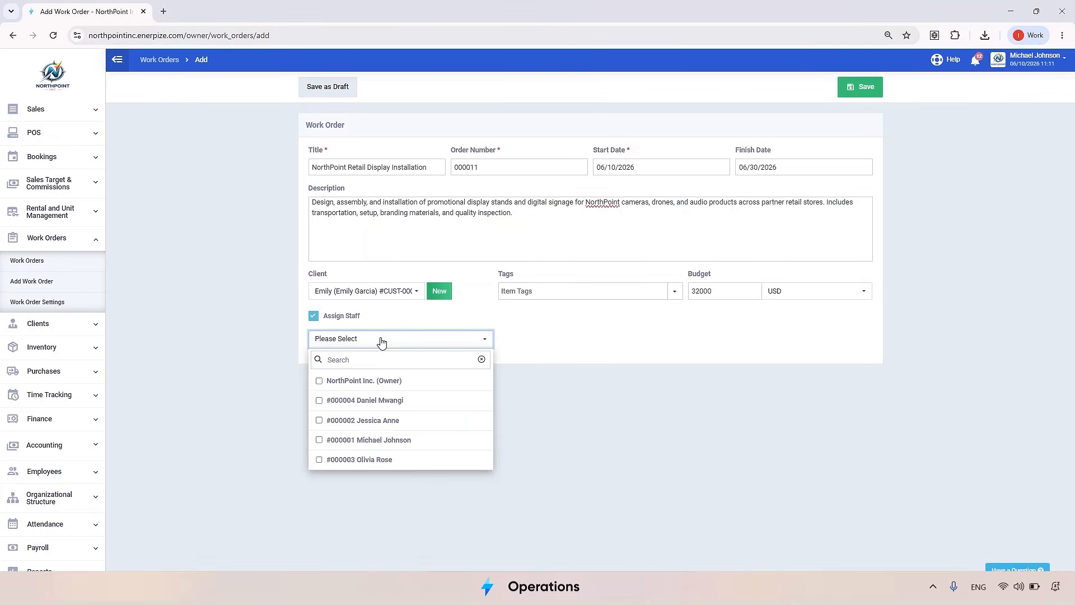
click(420, 401)
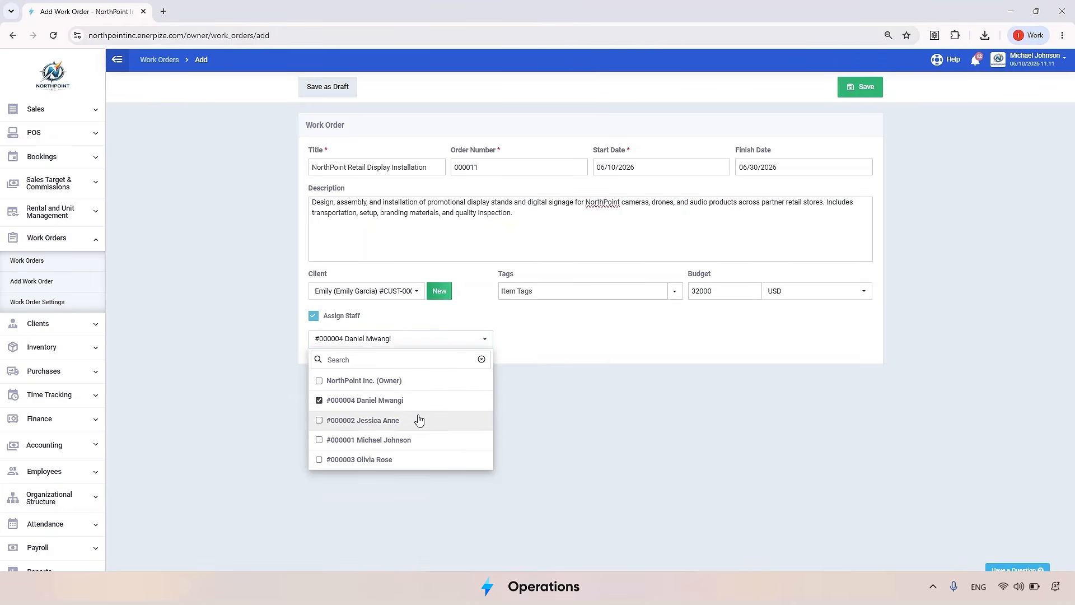
click(421, 421)
click(419, 441)
click(415, 459)
click(655, 361)
click(863, 87)
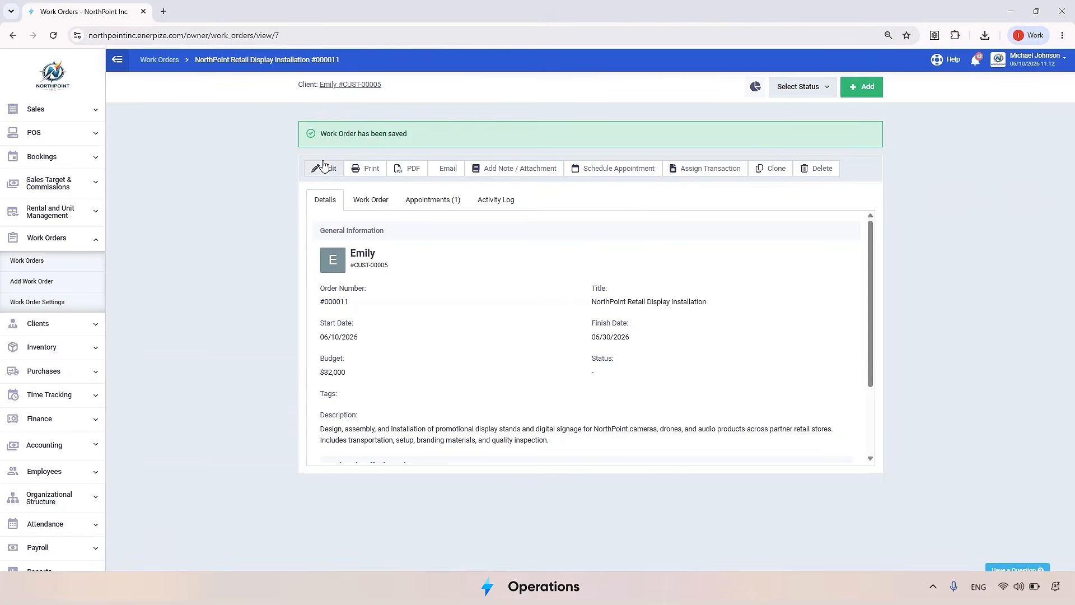
Review the printable document of the NorthPoint Retail Display Installation work order, from the header details to the statement and balances
click(384, 209)
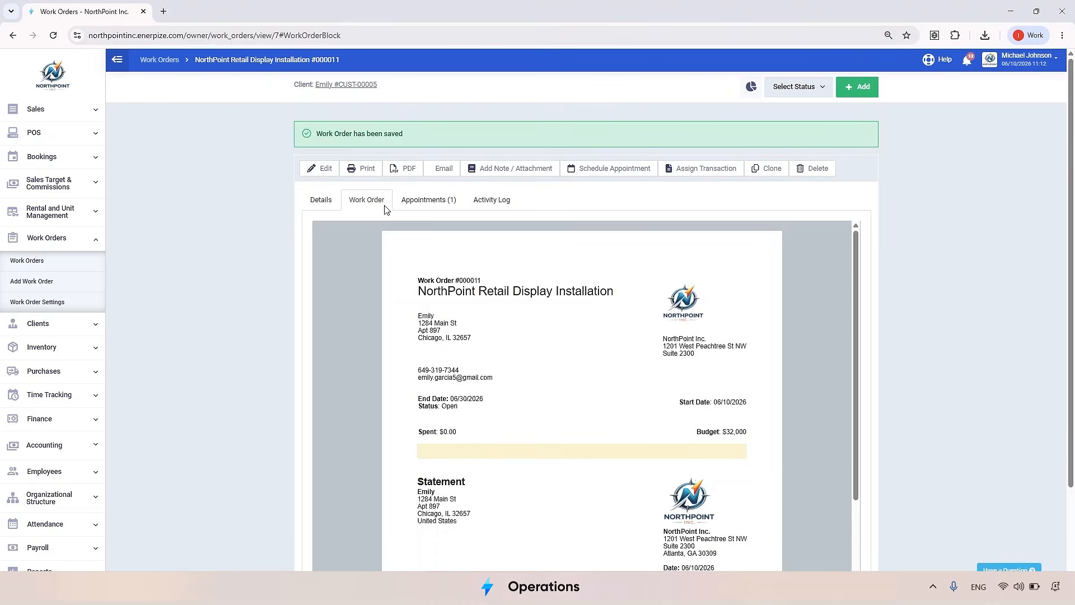
scroll(455, 311, down, 5)
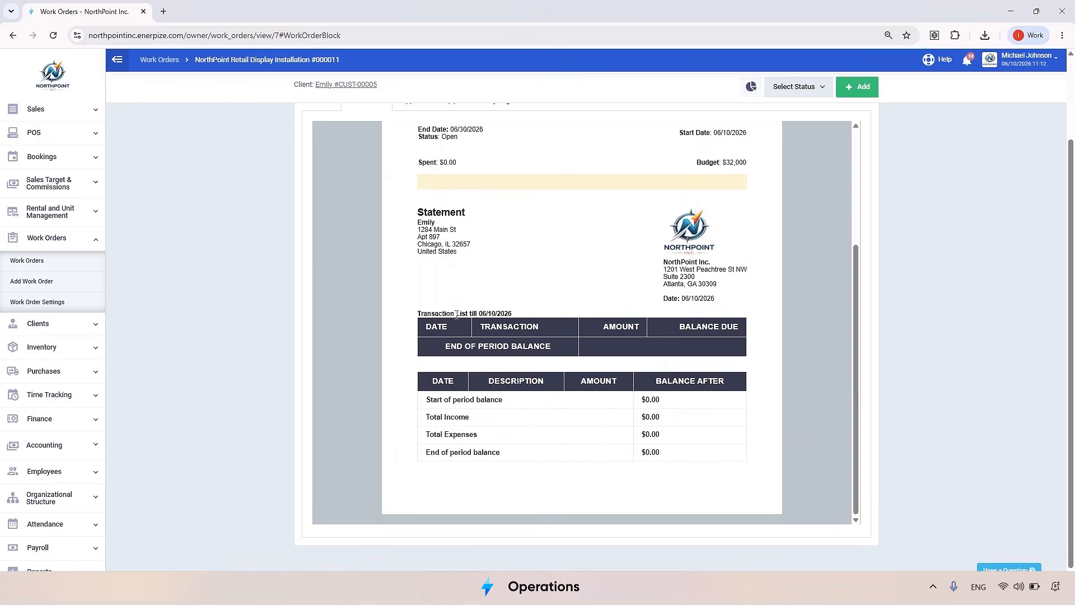
scroll(467, 404, up, 5)
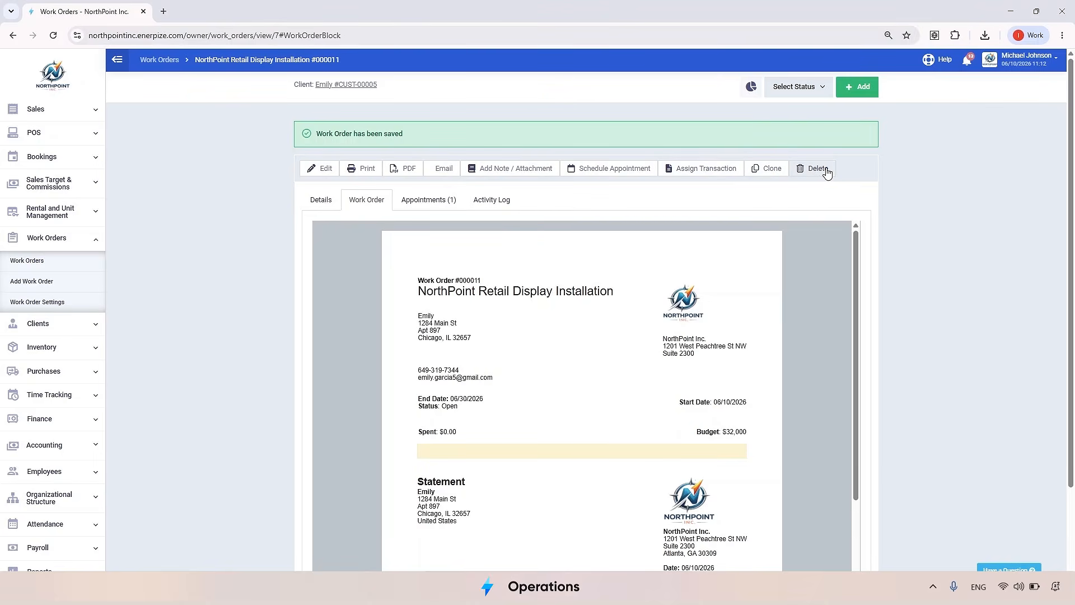
Set the work order's status to In Progress and look at the kinds of records that can be added to it
click(796, 90)
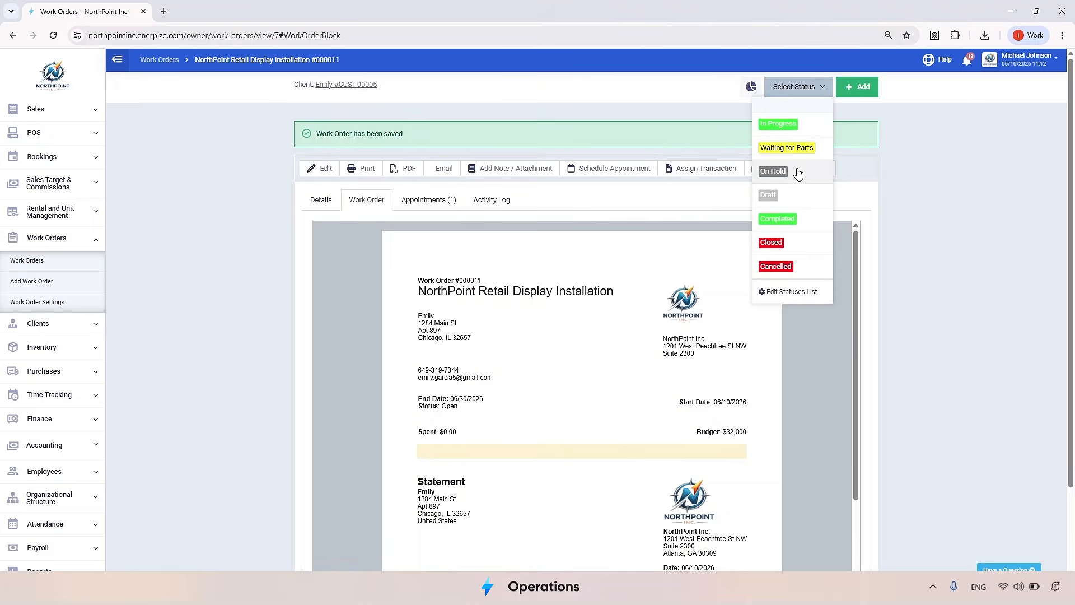
click(790, 130)
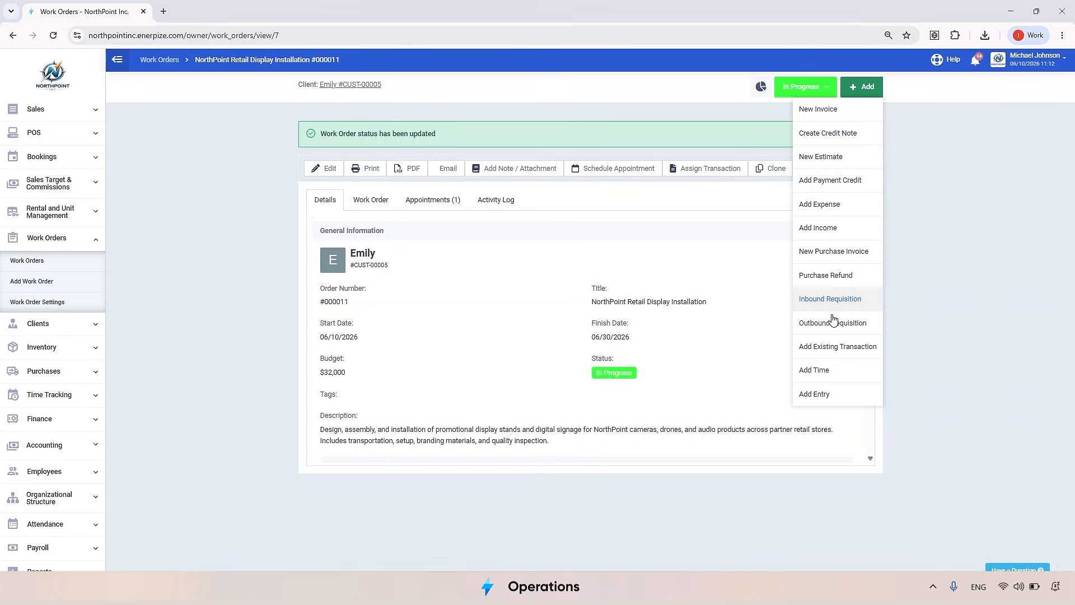
click(950, 265)
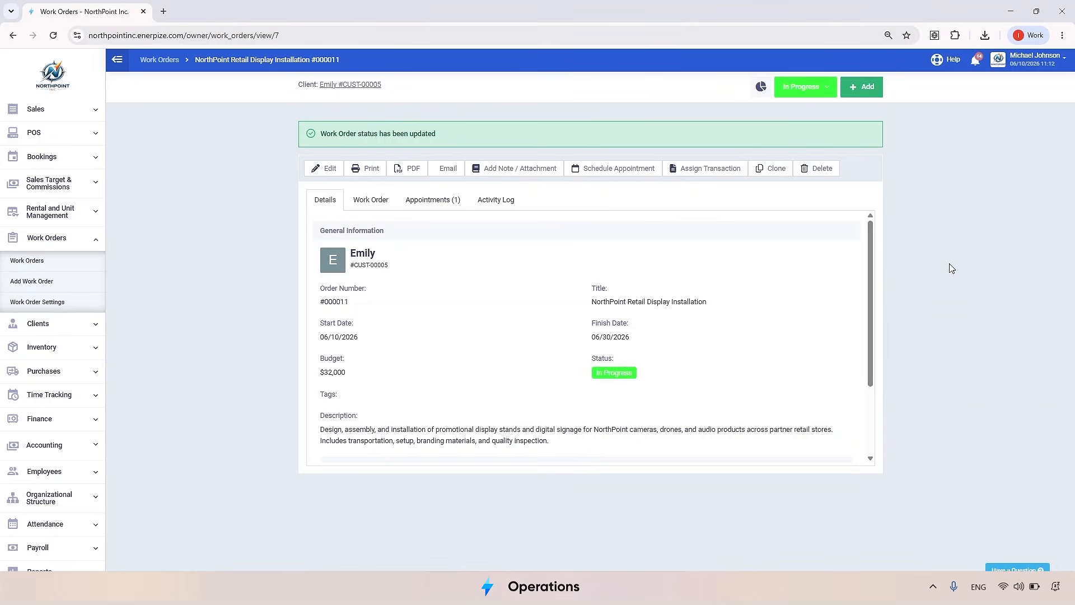
Add and save a 1250 USD expense on the work order, described as "Replacement drone motors, propellers, and maintenance parts"
click(872, 90)
click(852, 219)
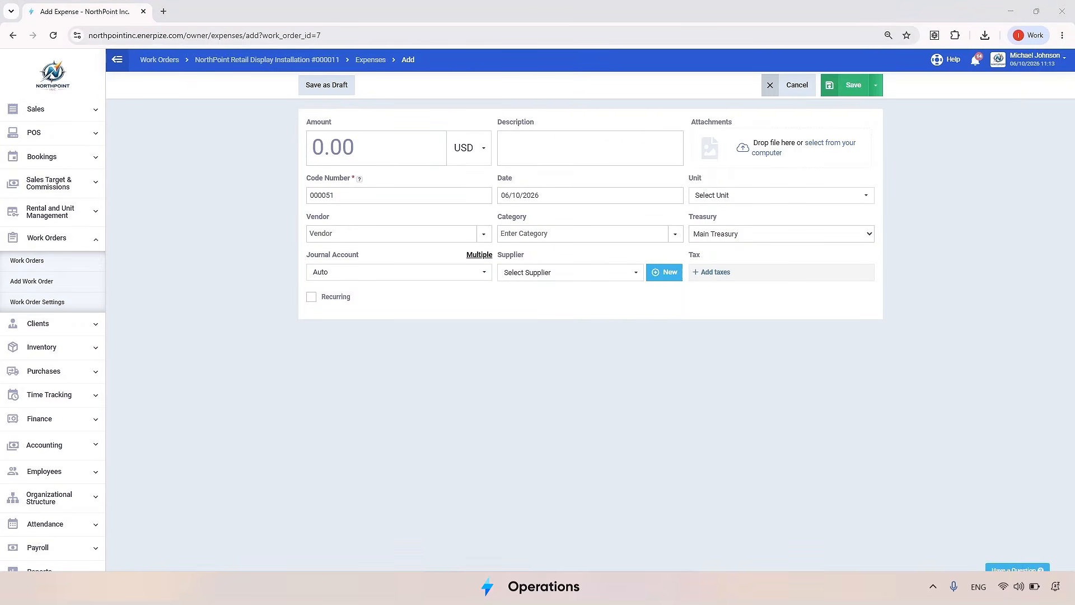
click(323, 150)
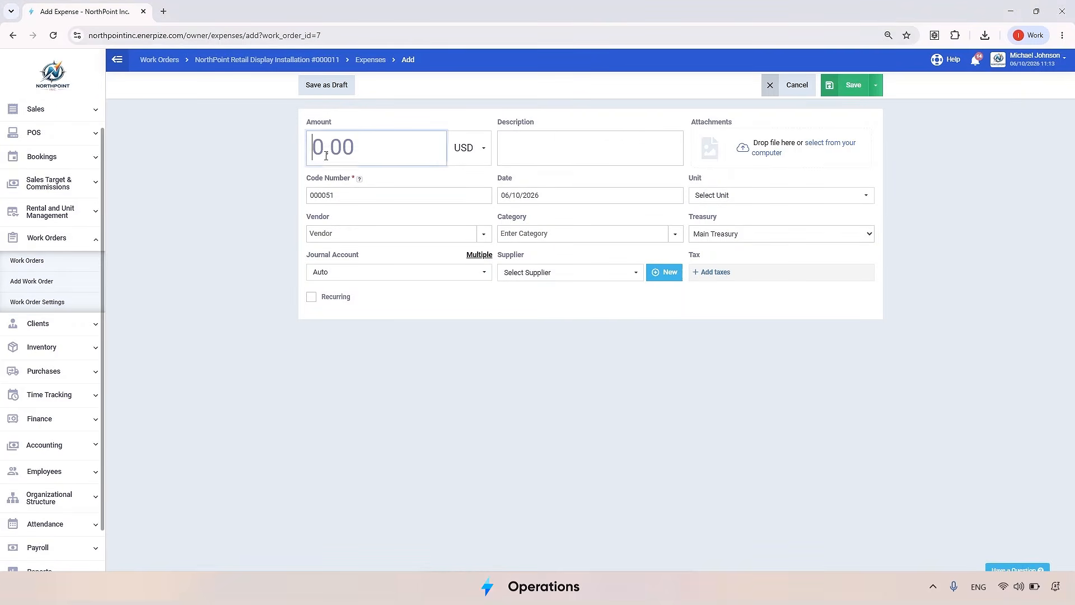
text(1250)
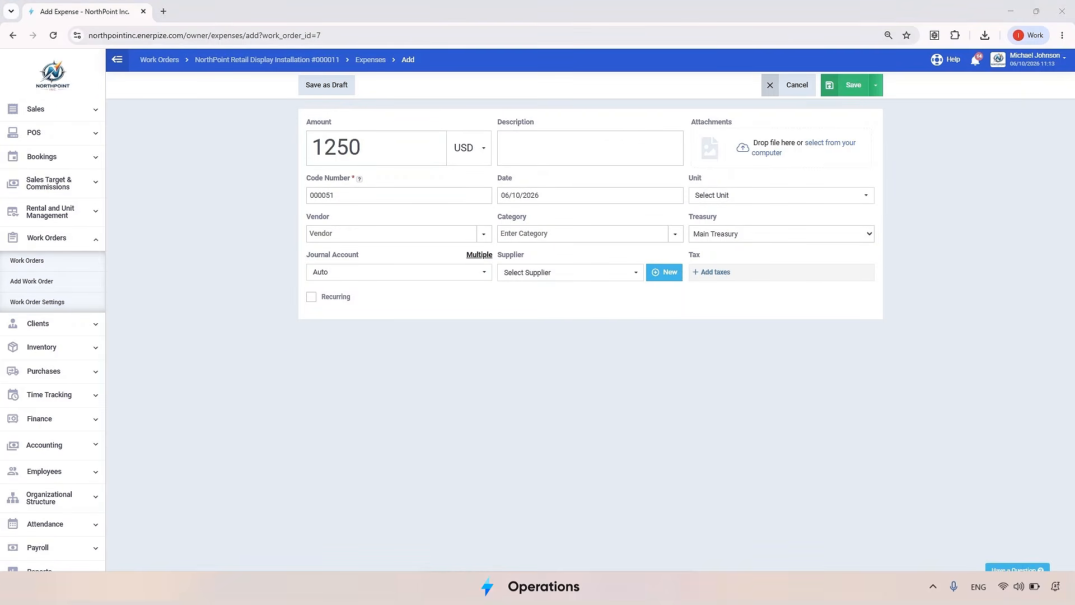
click(583, 150)
text(Replacement drone motors, propellers, and maintenance parts)
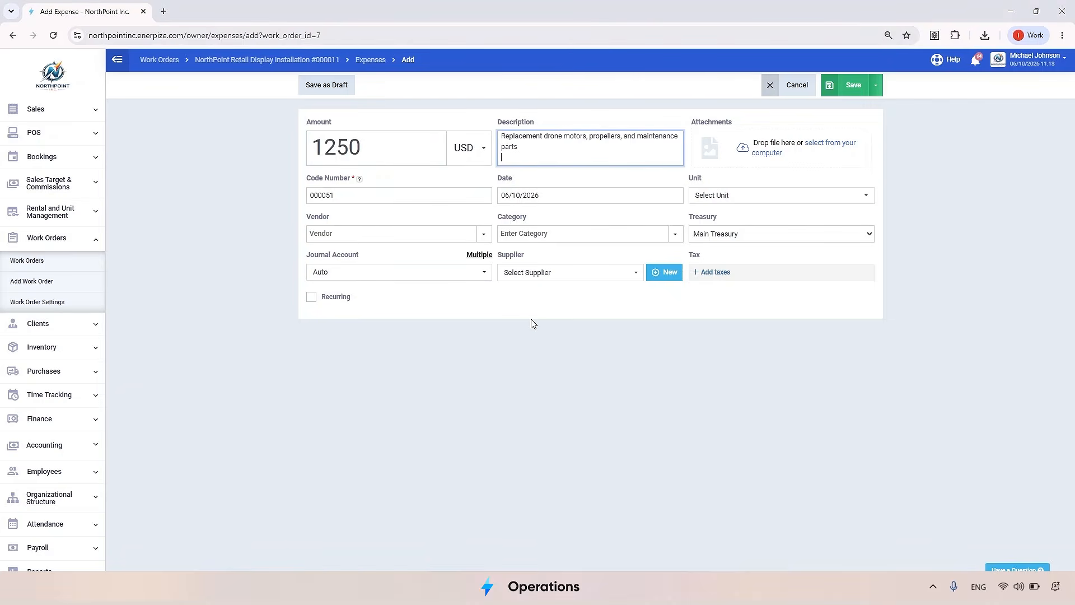
click(843, 85)
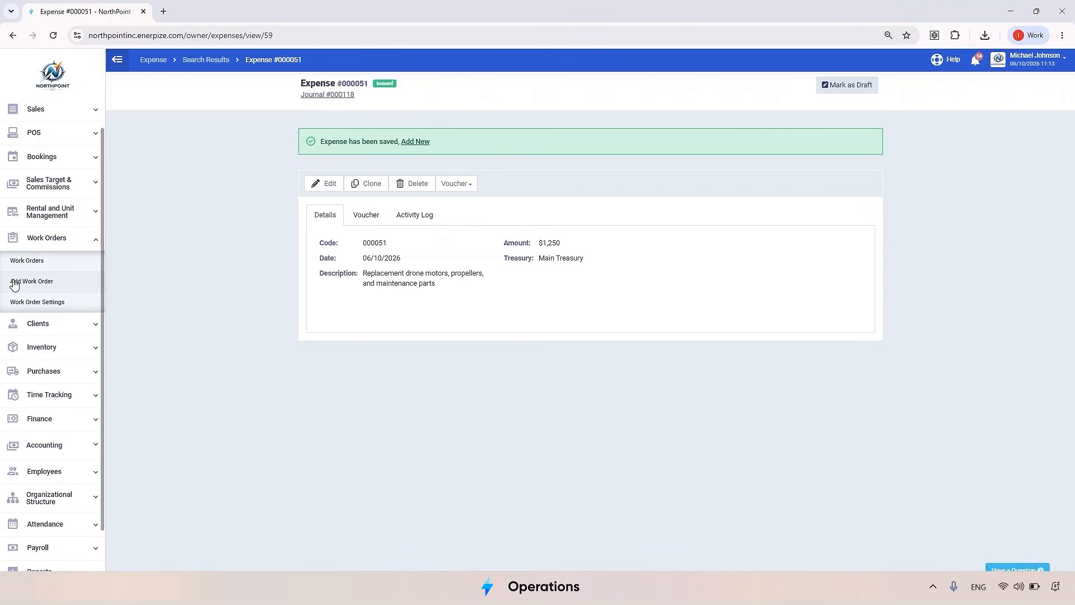
Reopen the NorthPoint Retail Display Installation work order from the list and review its expense and budget charts and its expenses
click(33, 262)
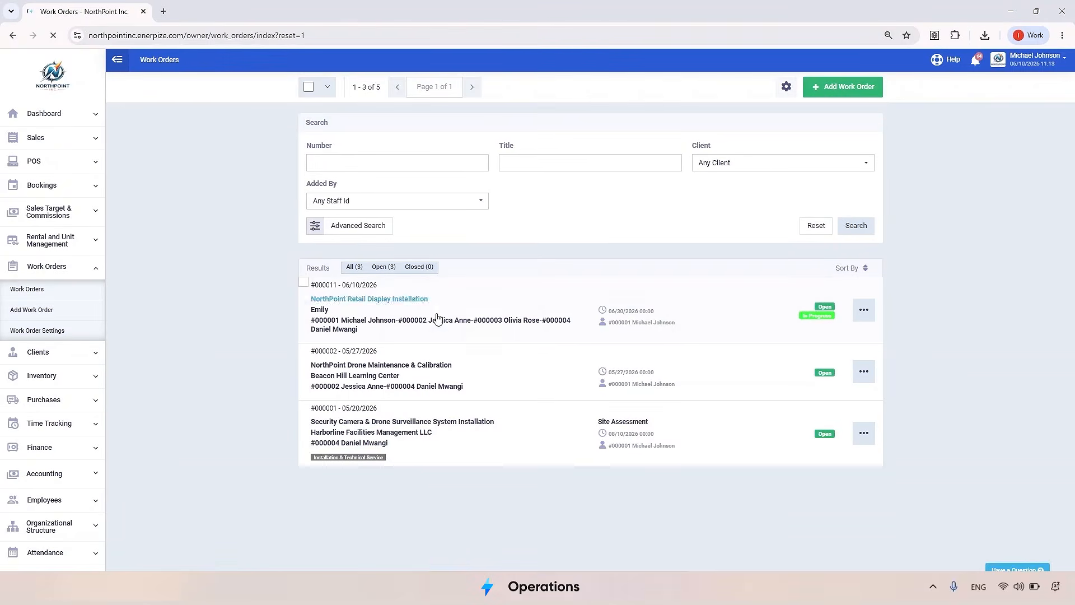
click(564, 311)
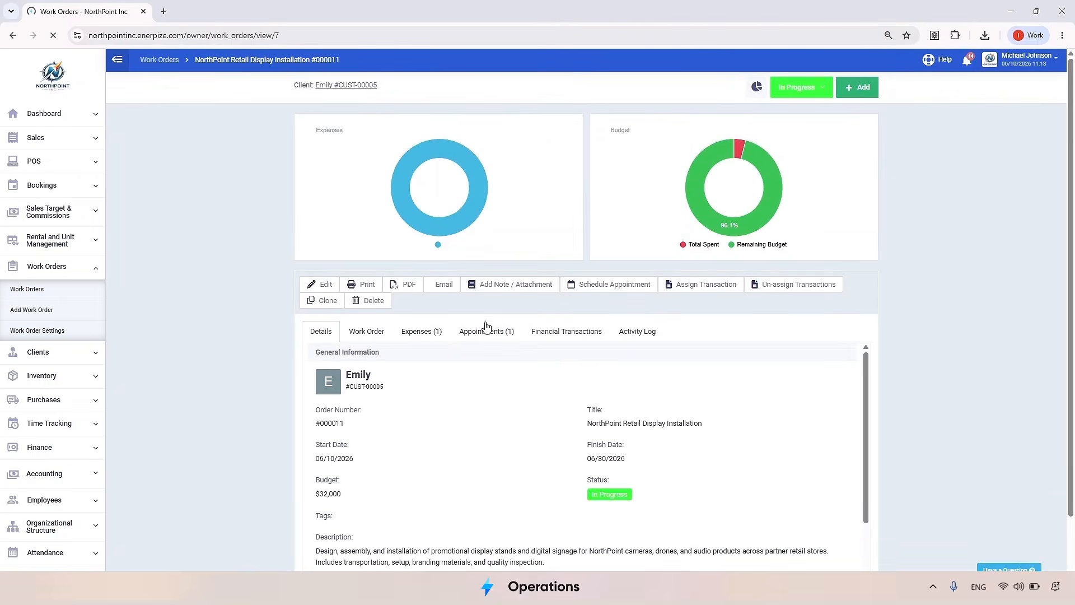
click(424, 335)
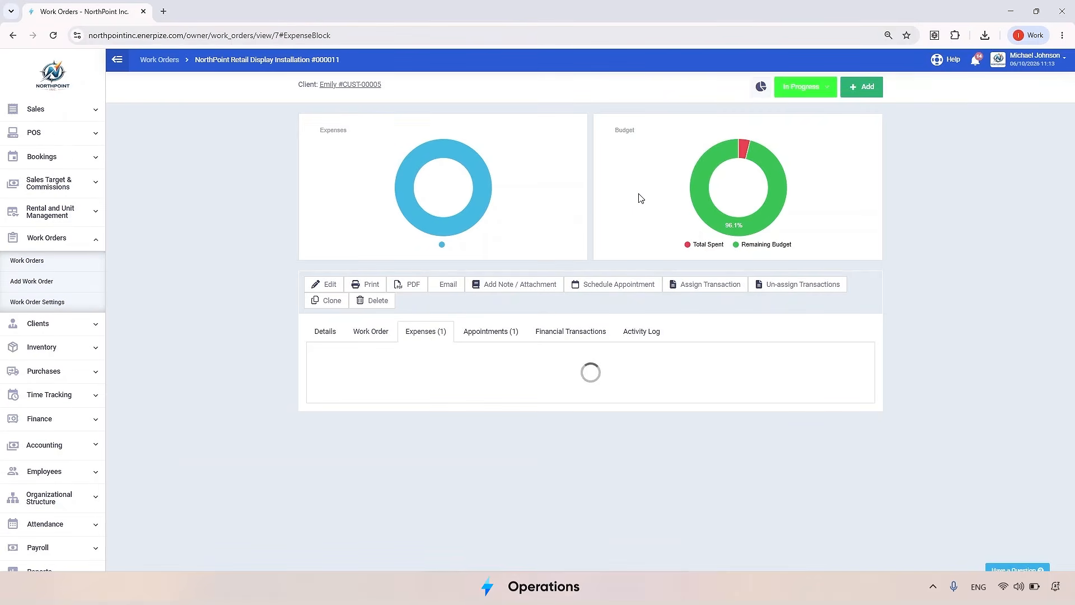
mouse_move(707, 173)
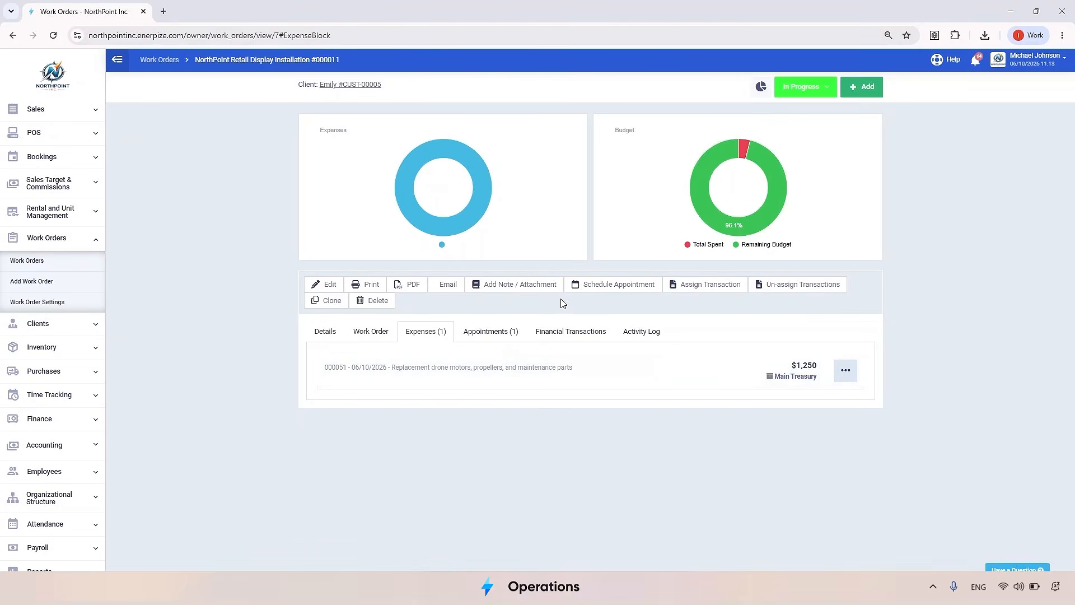
click(833, 371)
Start a time entry for the work order with project NorthPoint Drone Maintenance & Calibration, activity Drone Inspection Setup, and time 02:00
click(863, 88)
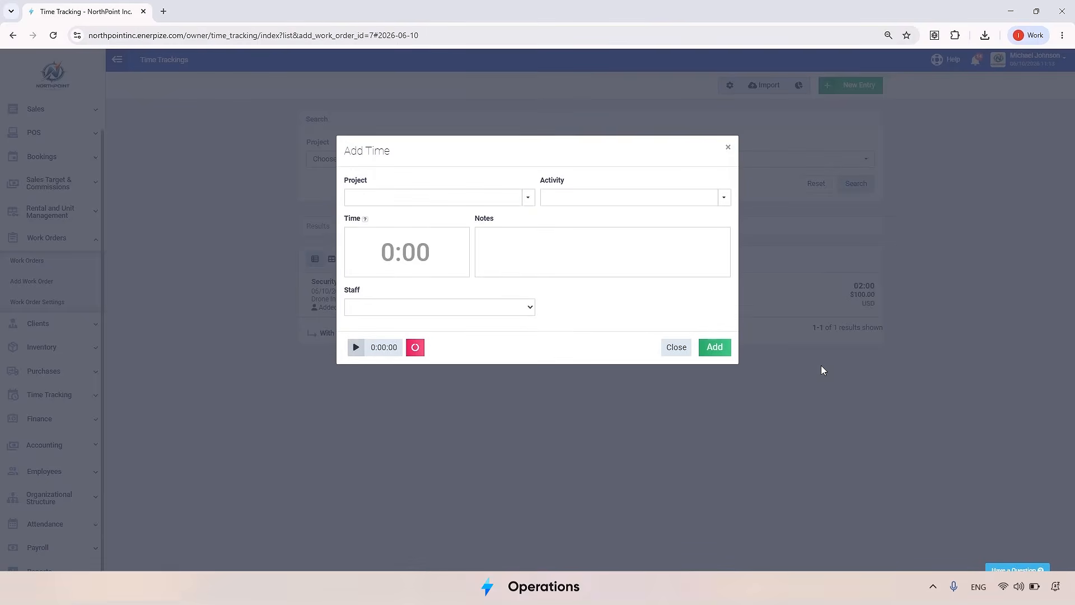
click(528, 197)
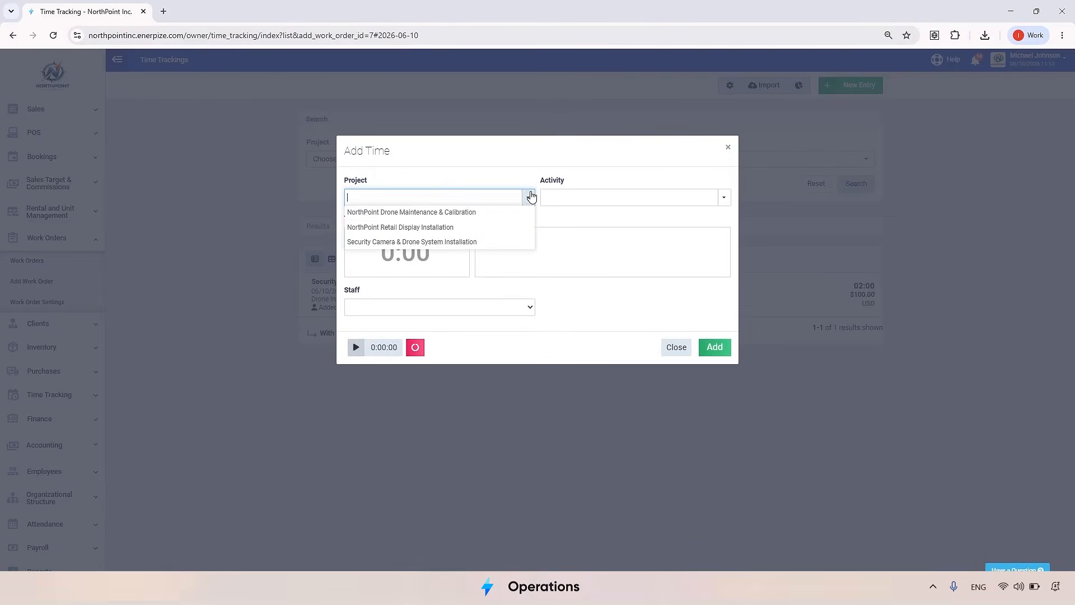
click(502, 220)
click(727, 198)
click(655, 227)
click(392, 272)
text(02:00)
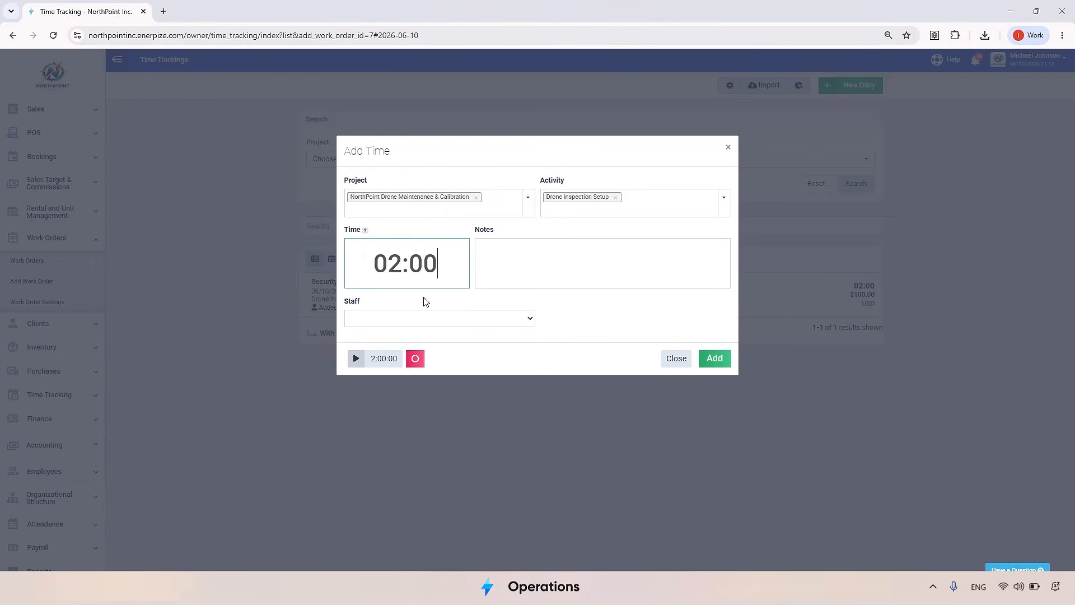
Select the staff member for the time entry, run its timer briefly, and add the entry
click(496, 318)
click(459, 350)
click(355, 360)
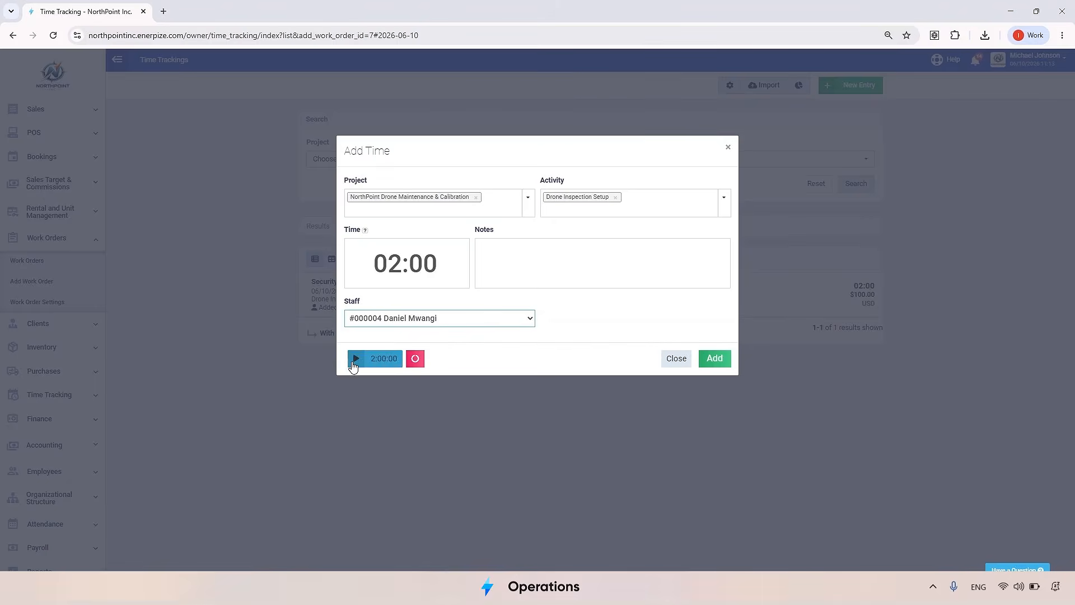
click(356, 359)
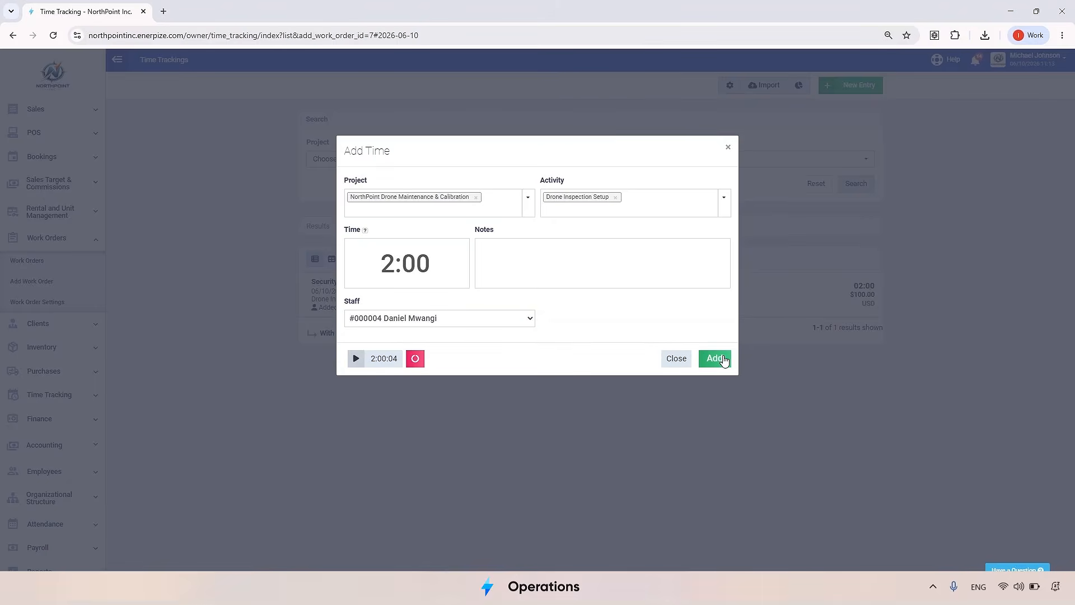
click(715, 359)
Check the work order's printable statement for the recorded time tracking and expense transactions
click(371, 332)
scroll(578, 291, down, 8)
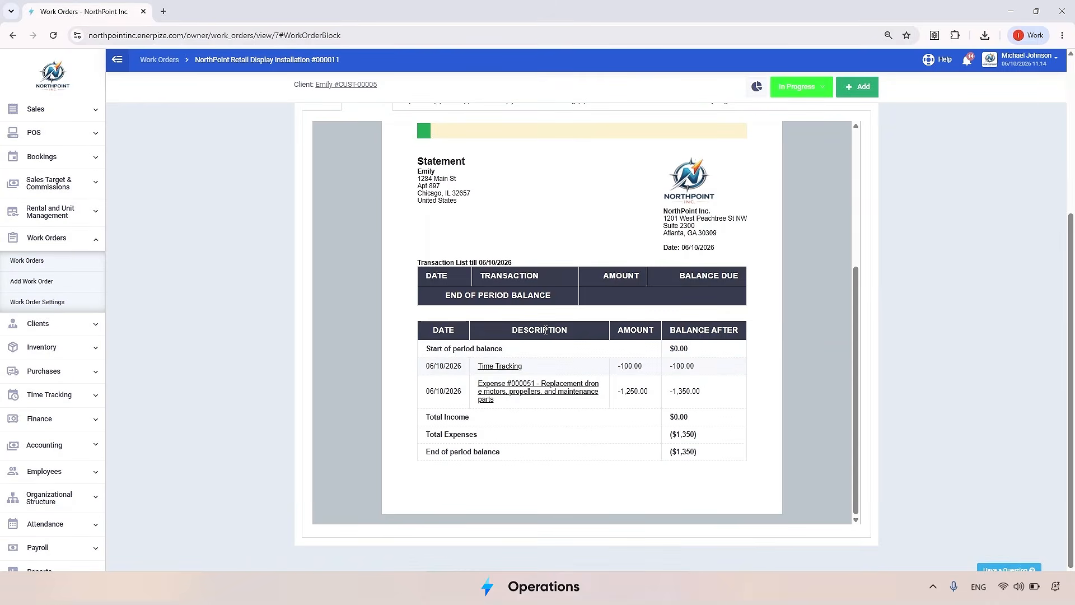
scroll(672, 403, up, 10)
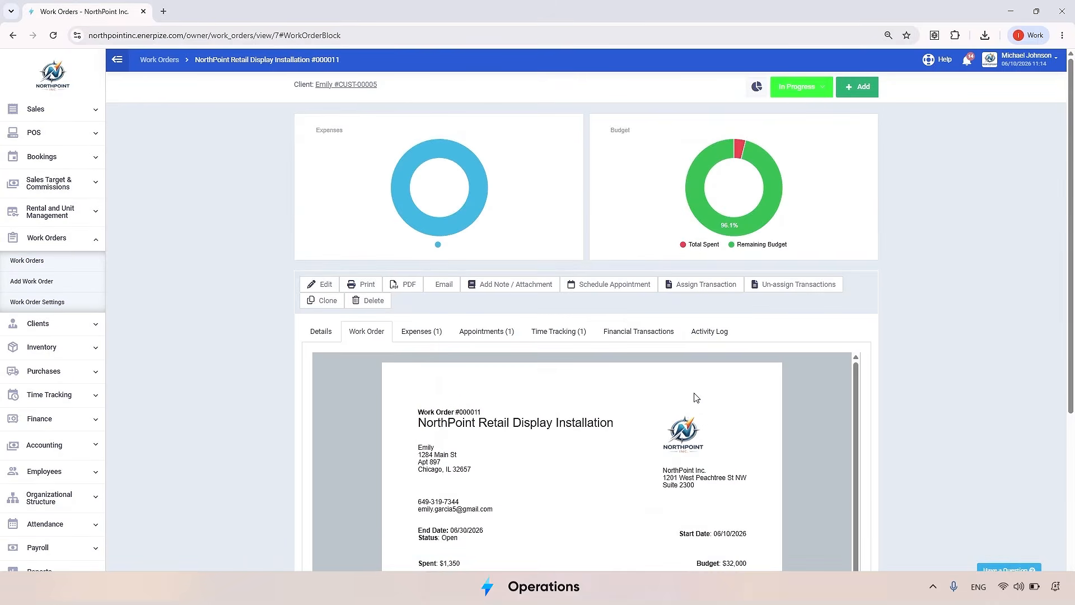
Look through the transaction and entry types that can be added to the work order, without adding any
click(857, 86)
scroll(848, 143, down, 1)
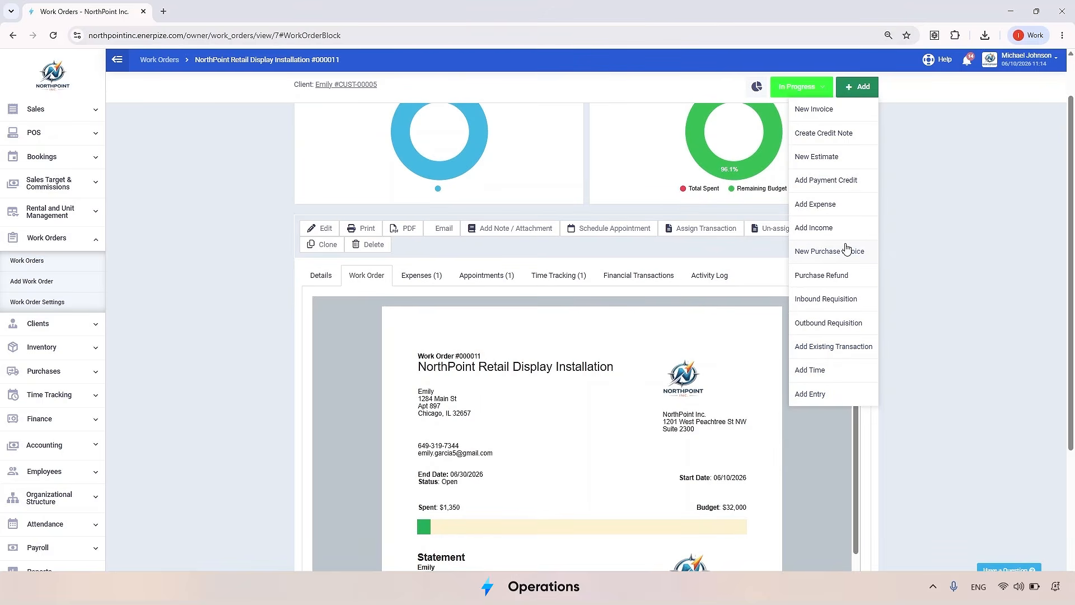
scroll(924, 204, up, 1)
click(927, 210)
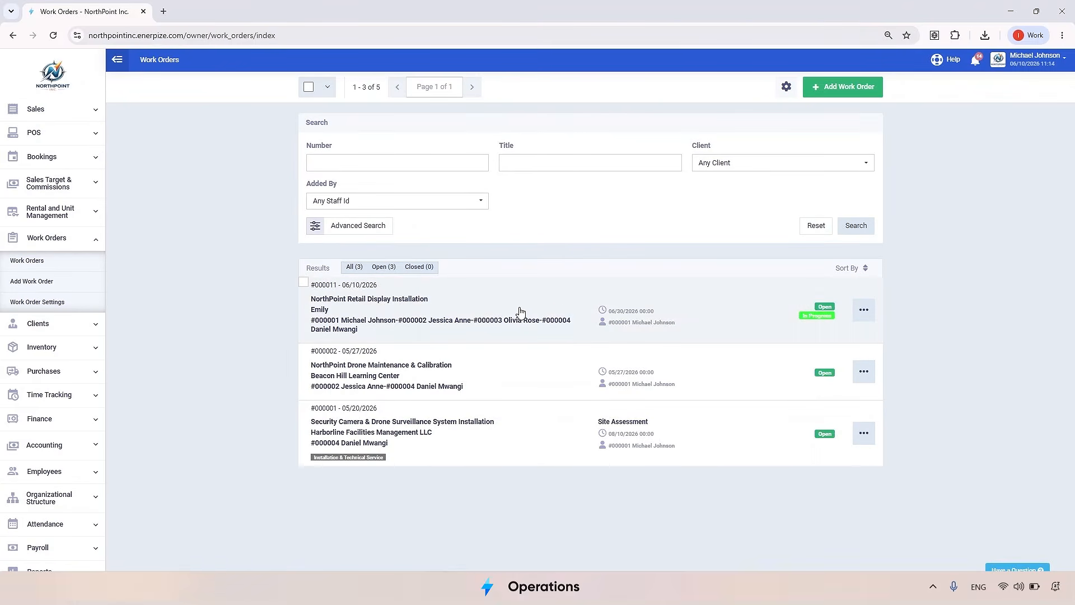
Reopen the NorthPoint Retail Display Installation work order and view the other statuses available for it, keeping In Progress
click(509, 301)
click(812, 93)
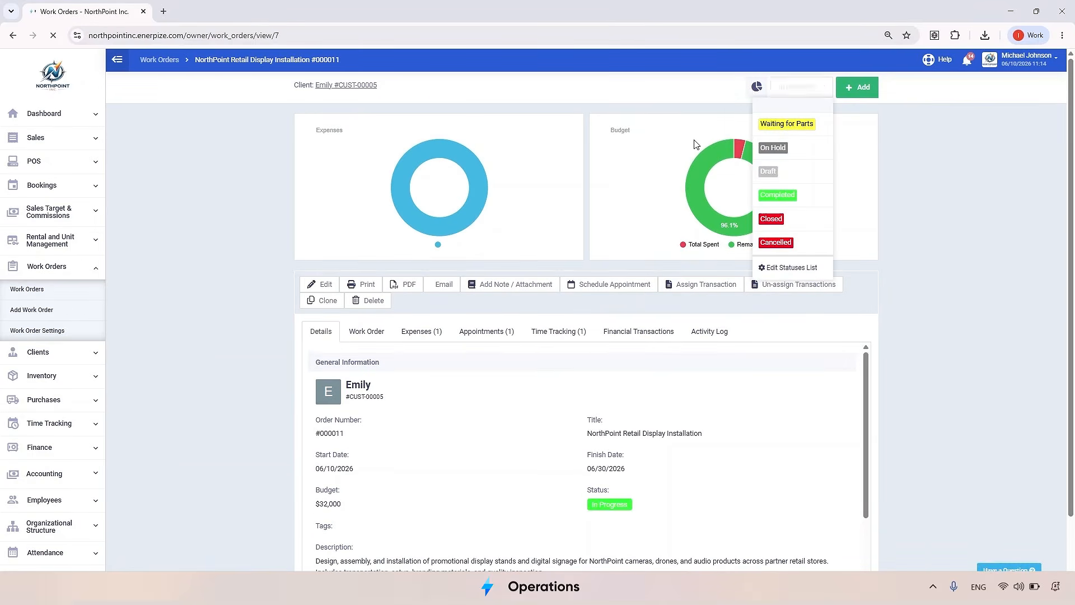
click(631, 187)
scroll(596, 219, down, 1)
scroll(607, 261, up, 1)
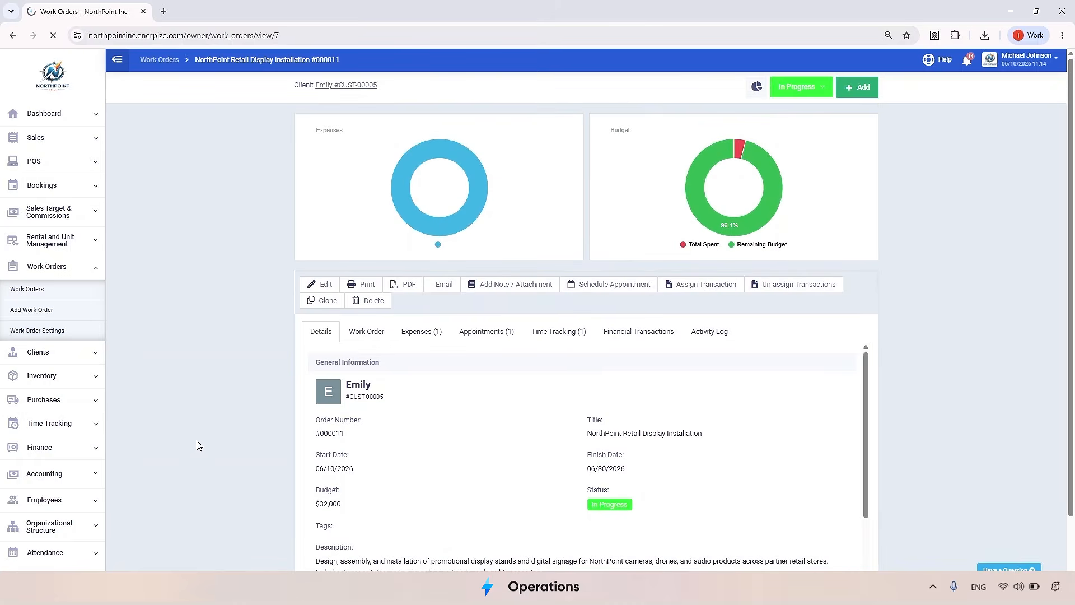
Open the list of work order reports
scroll(40, 487, down, 1)
click(39, 553)
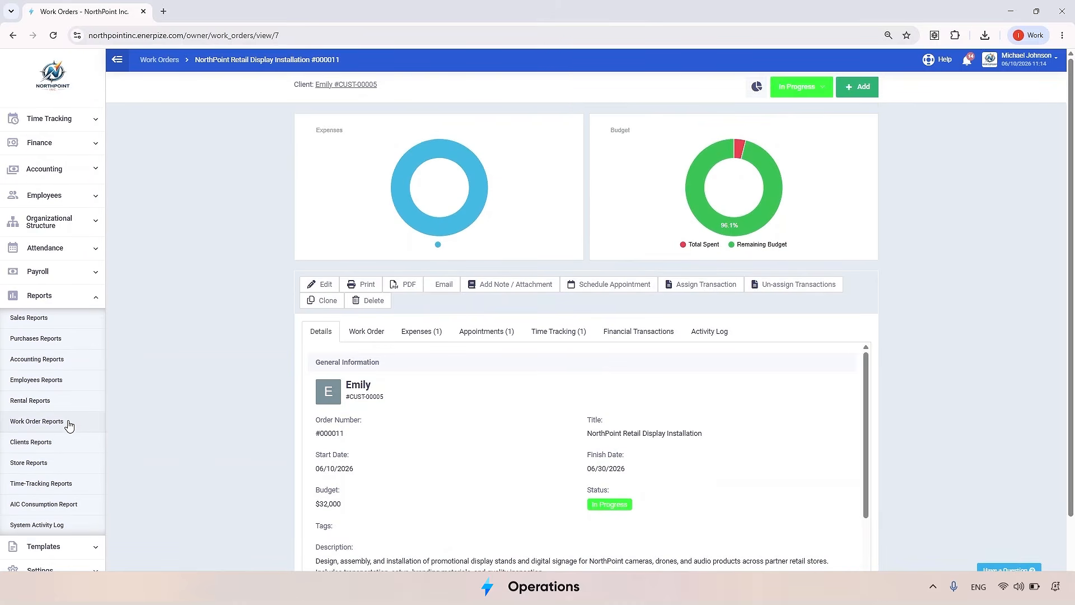
click(69, 423)
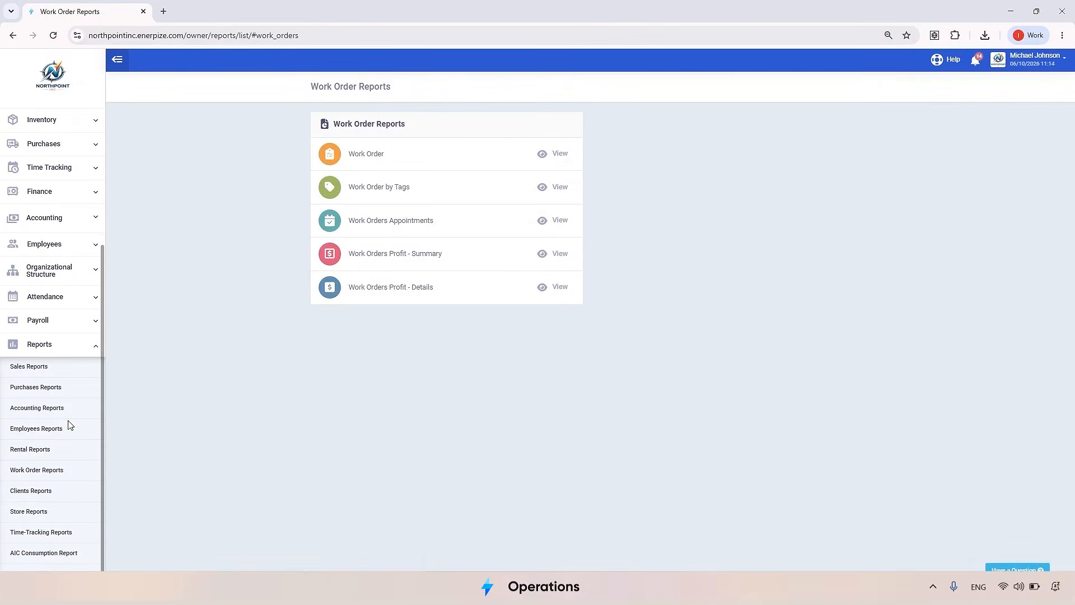